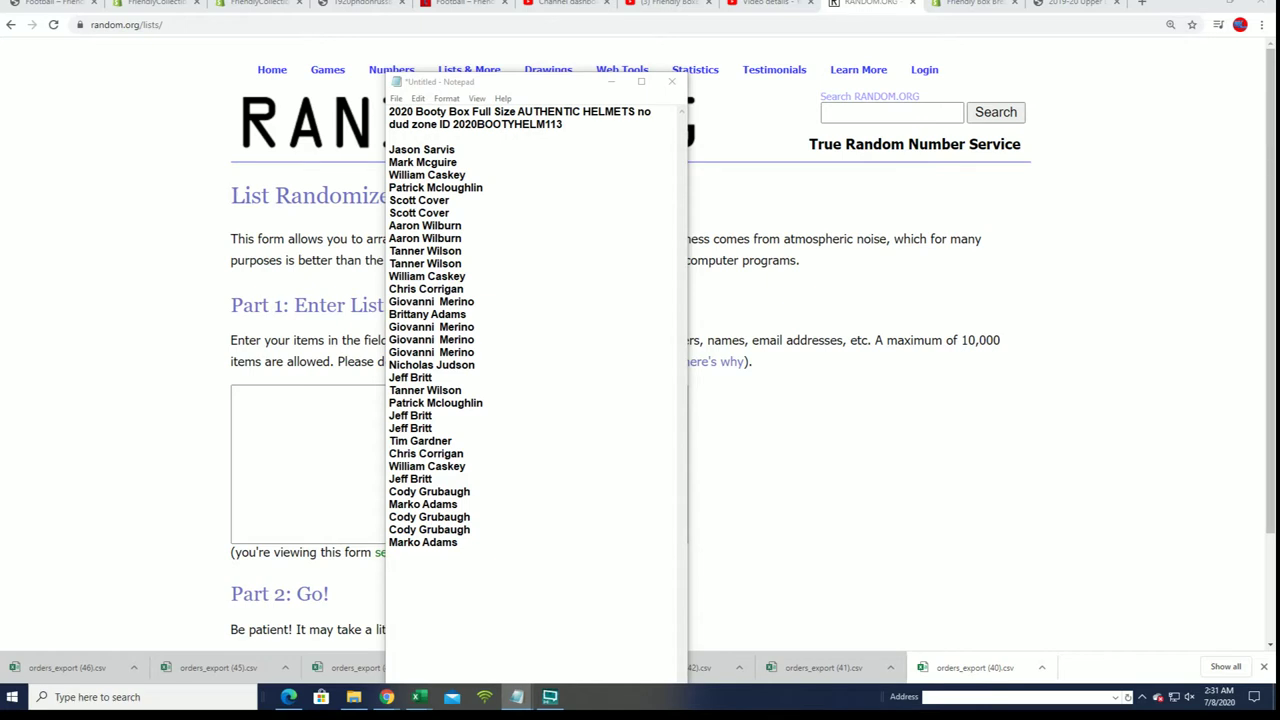
Step: Paste the list of NFL team names below the owner names in the Notepad document
drag(465, 545, 389, 365)
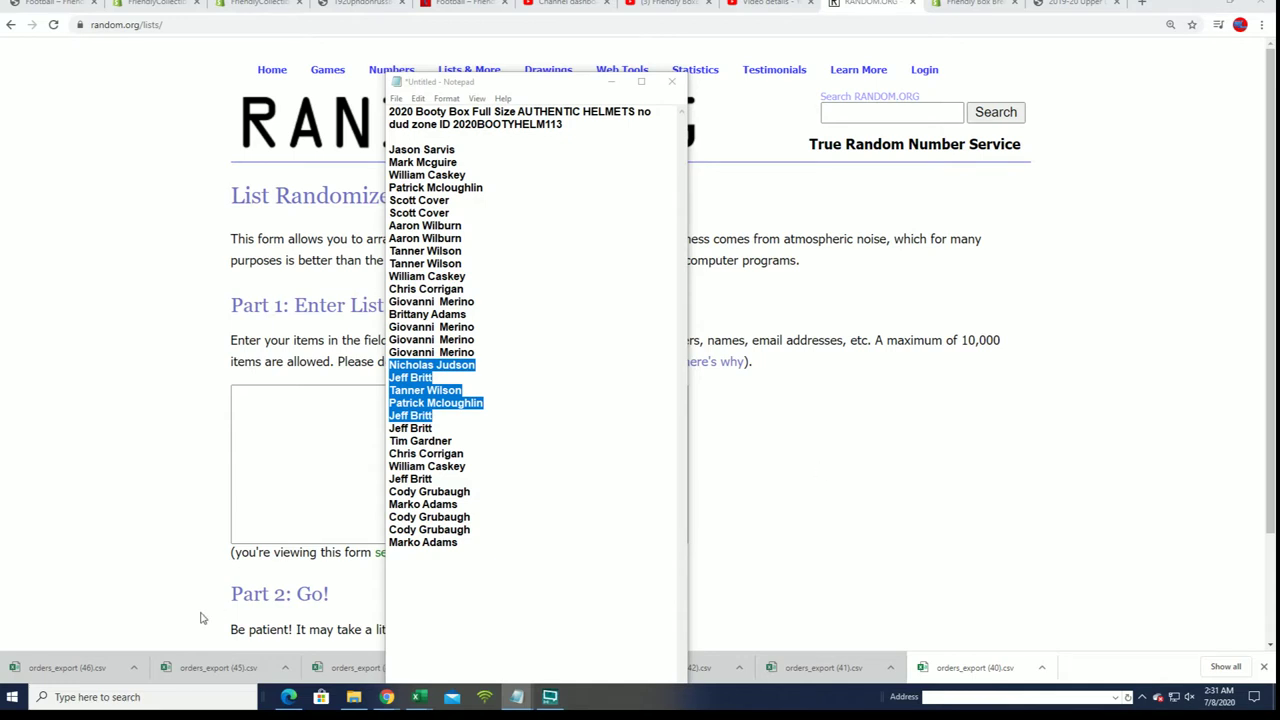
click(472, 543)
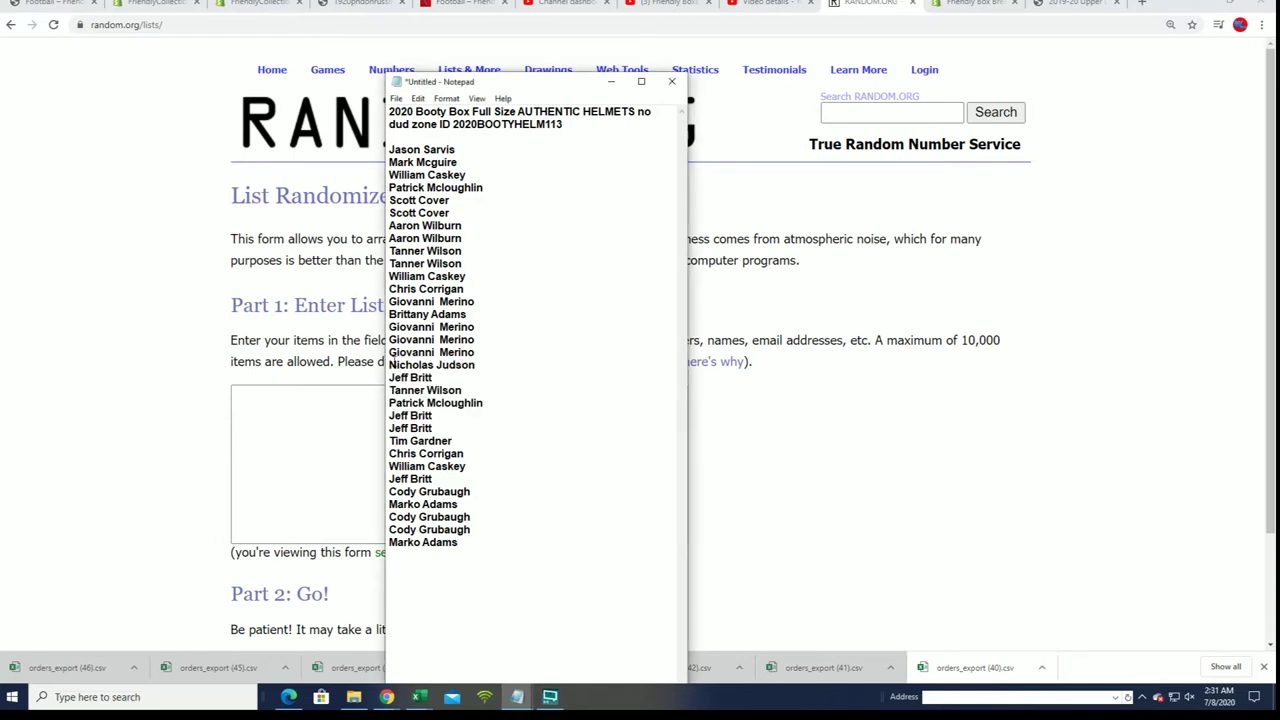
drag(390, 364, 458, 543)
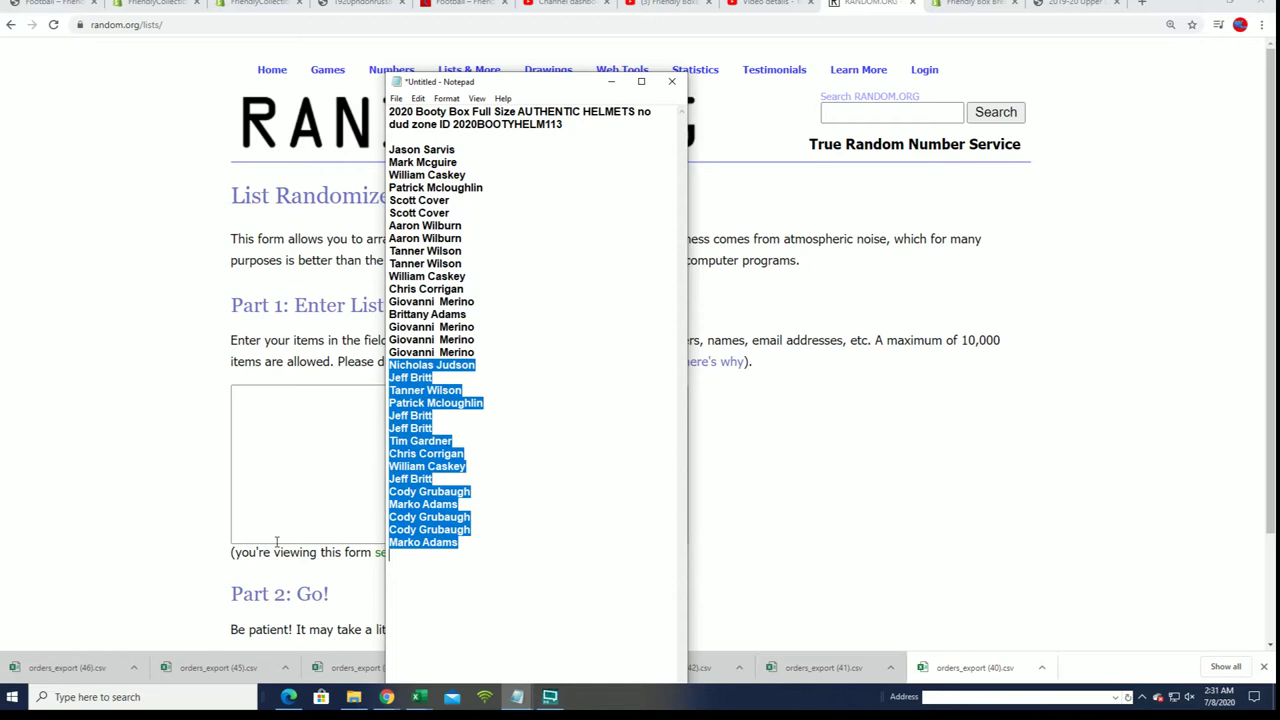
click(485, 548)
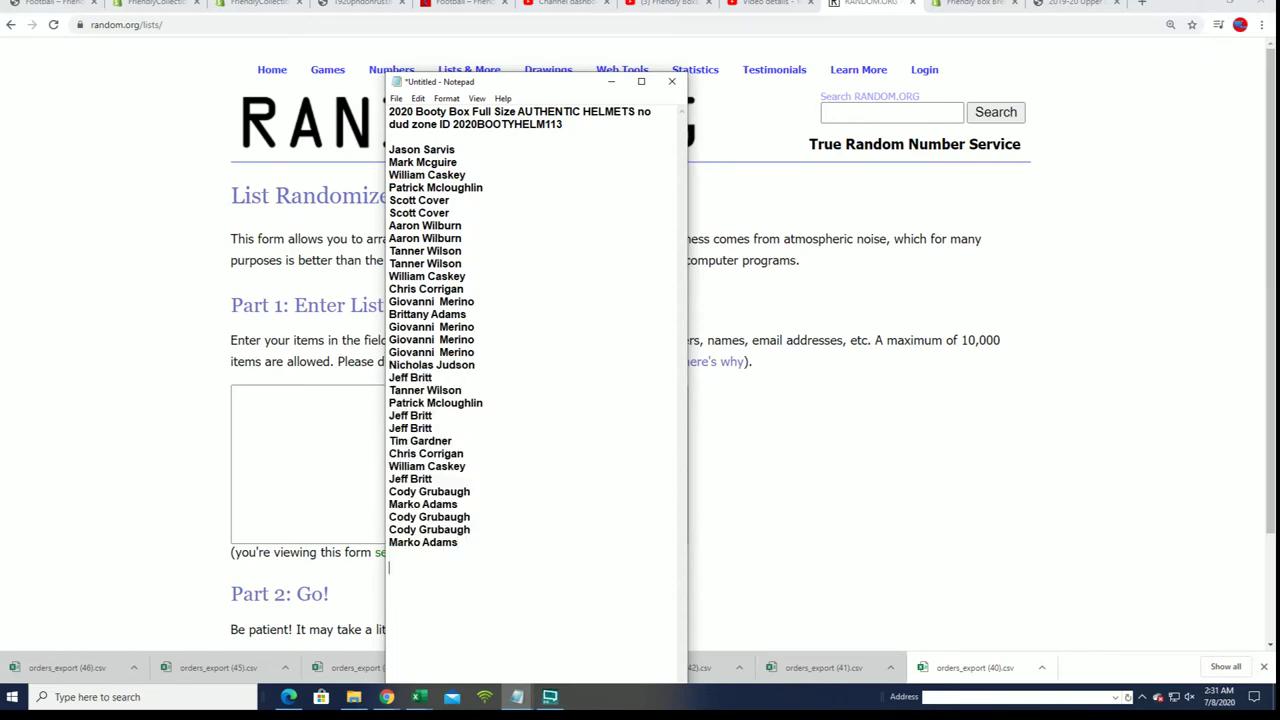
key(ctrl+v)
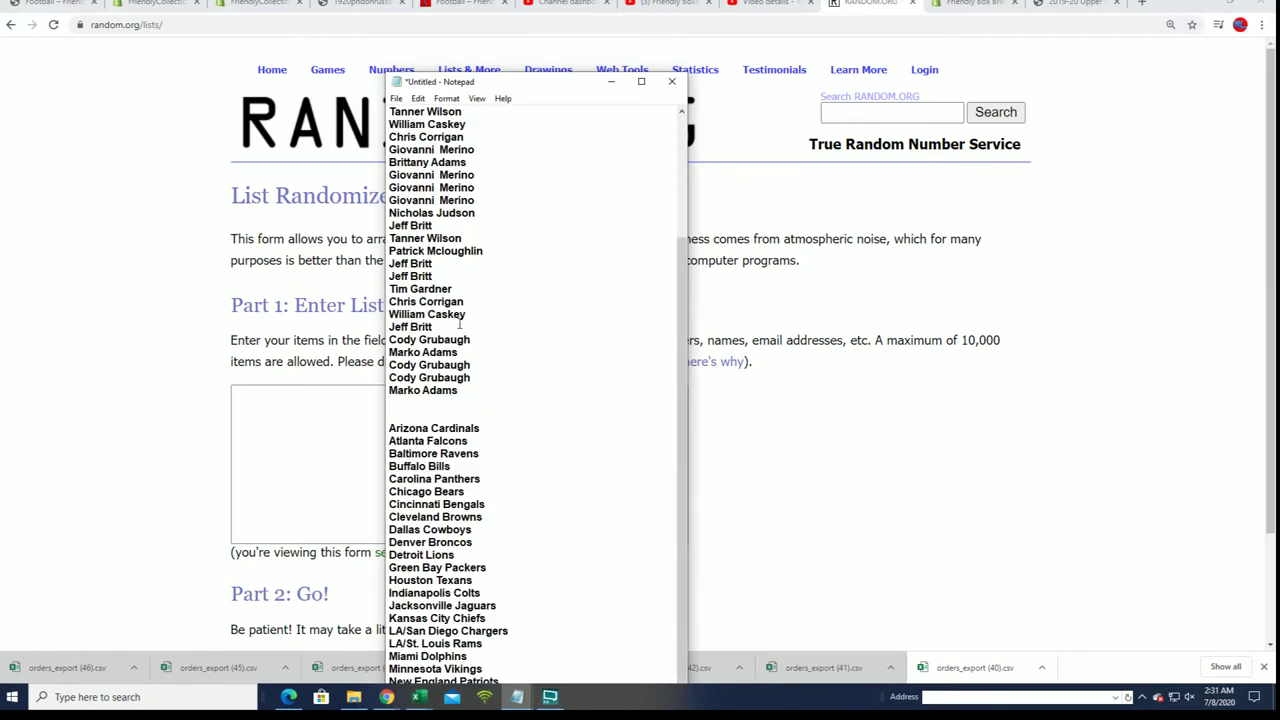
Step: Copy all the owner names from Notepad and paste them into the List Randomizer's items field on random.org
drag(465, 390, 390, 150)
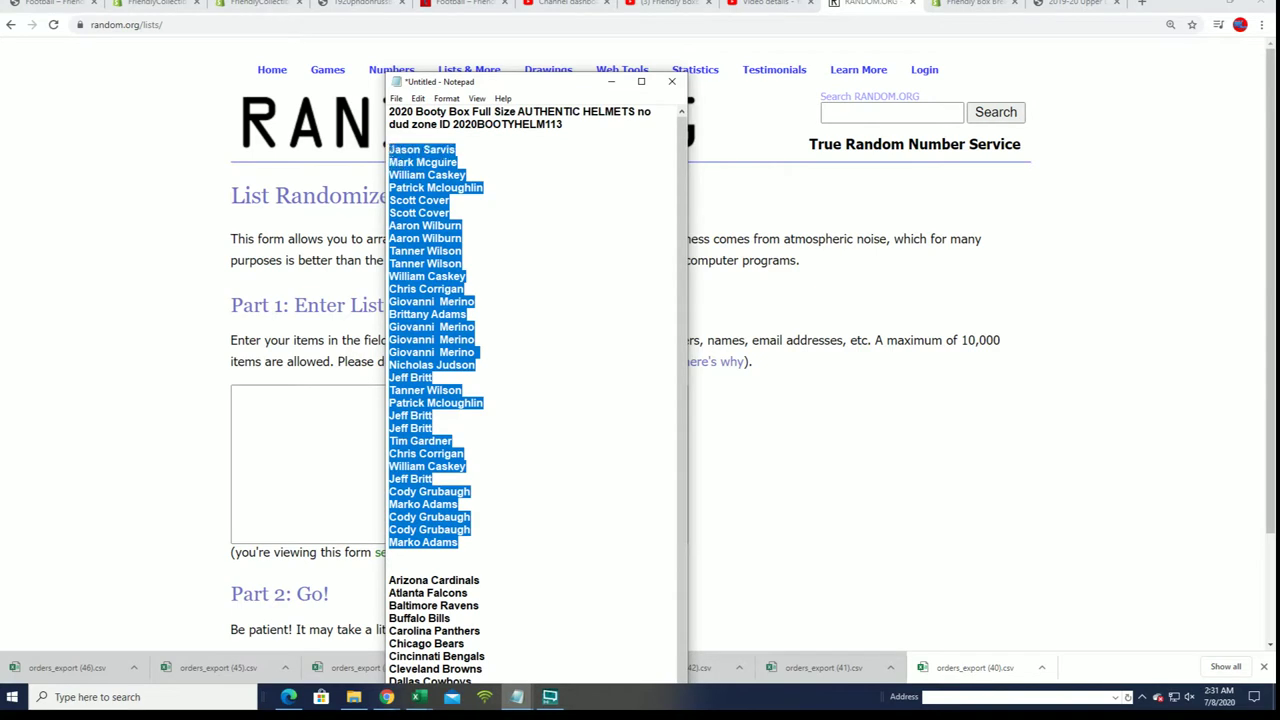
right_click(420, 172)
click(440, 211)
click(271, 400)
right_click(271, 405)
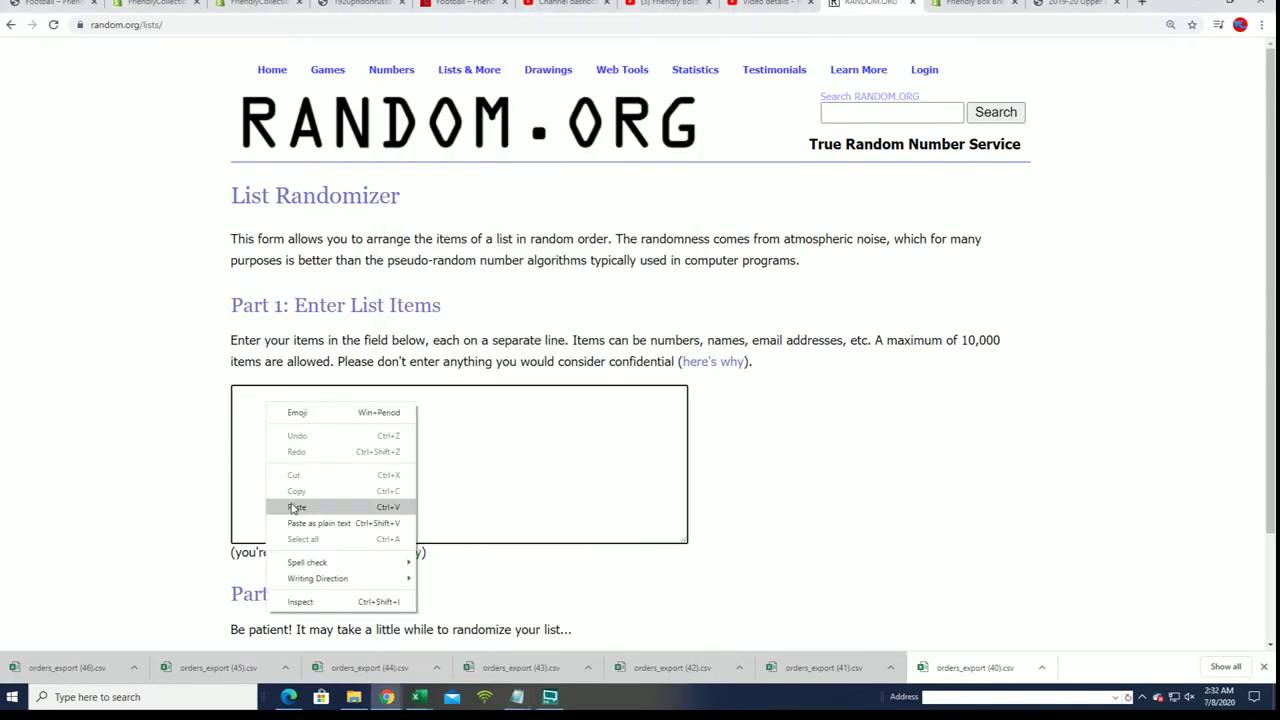
click(292, 503)
Step: Randomize the list of owner names seven times in total
scroll(680, 528, down, 2)
click(275, 530)
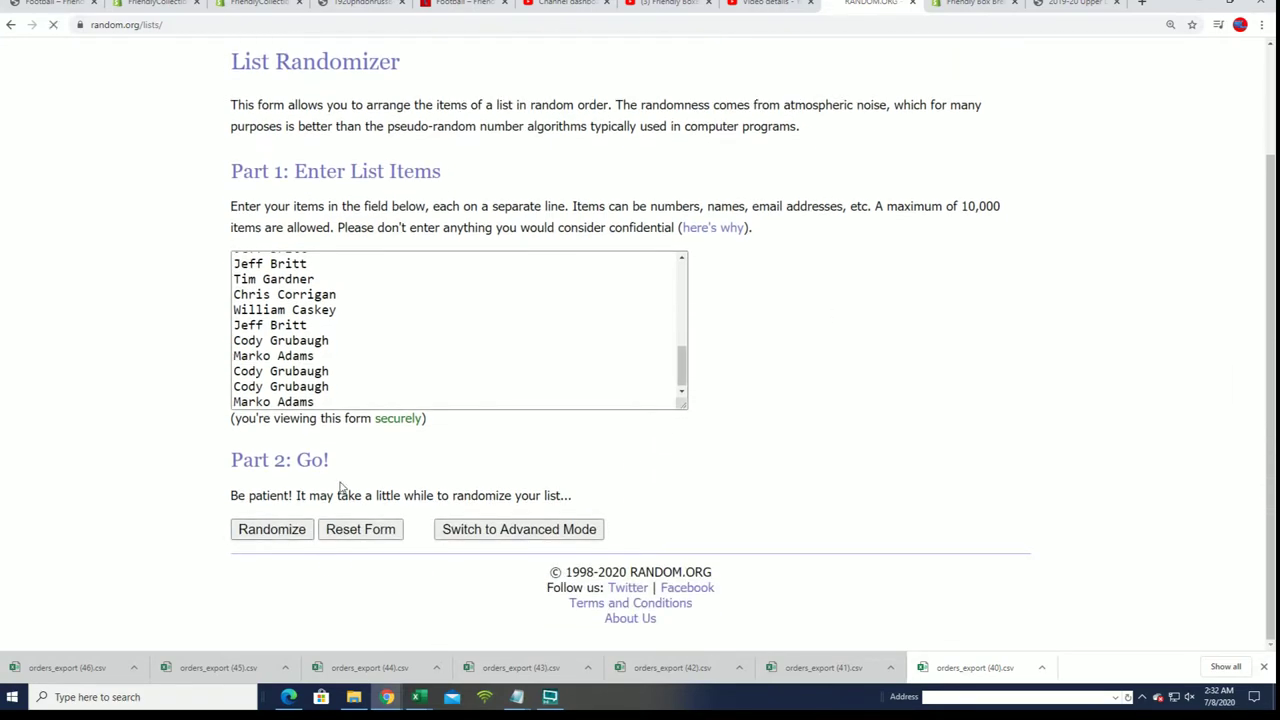
scroll(285, 525, down, 5)
click(262, 530)
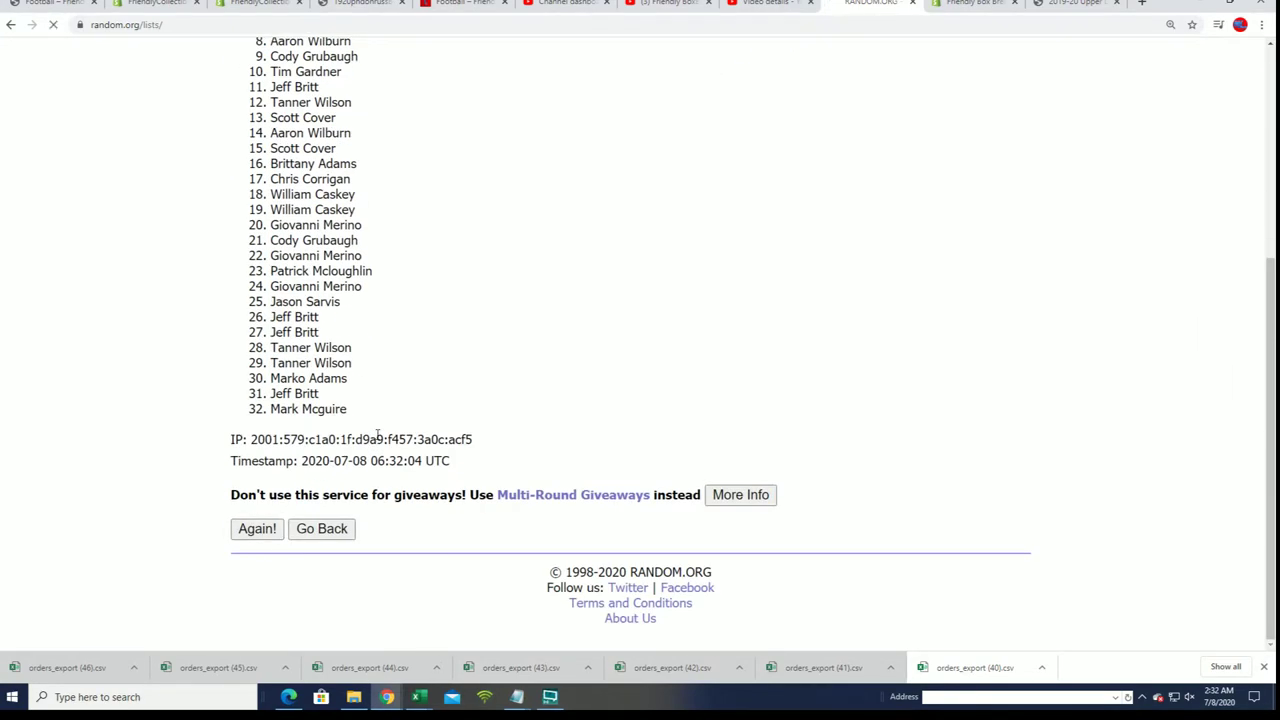
scroll(271, 530, down, 5)
click(271, 529)
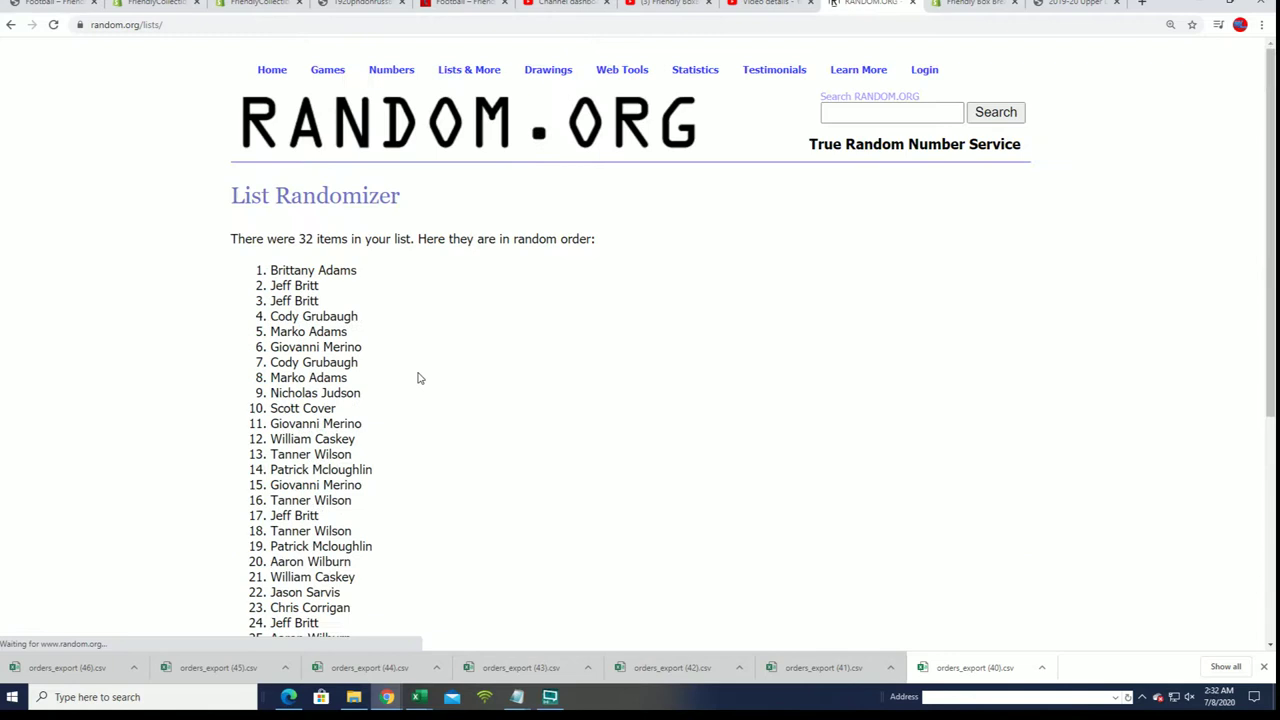
scroll(425, 390, down, 5)
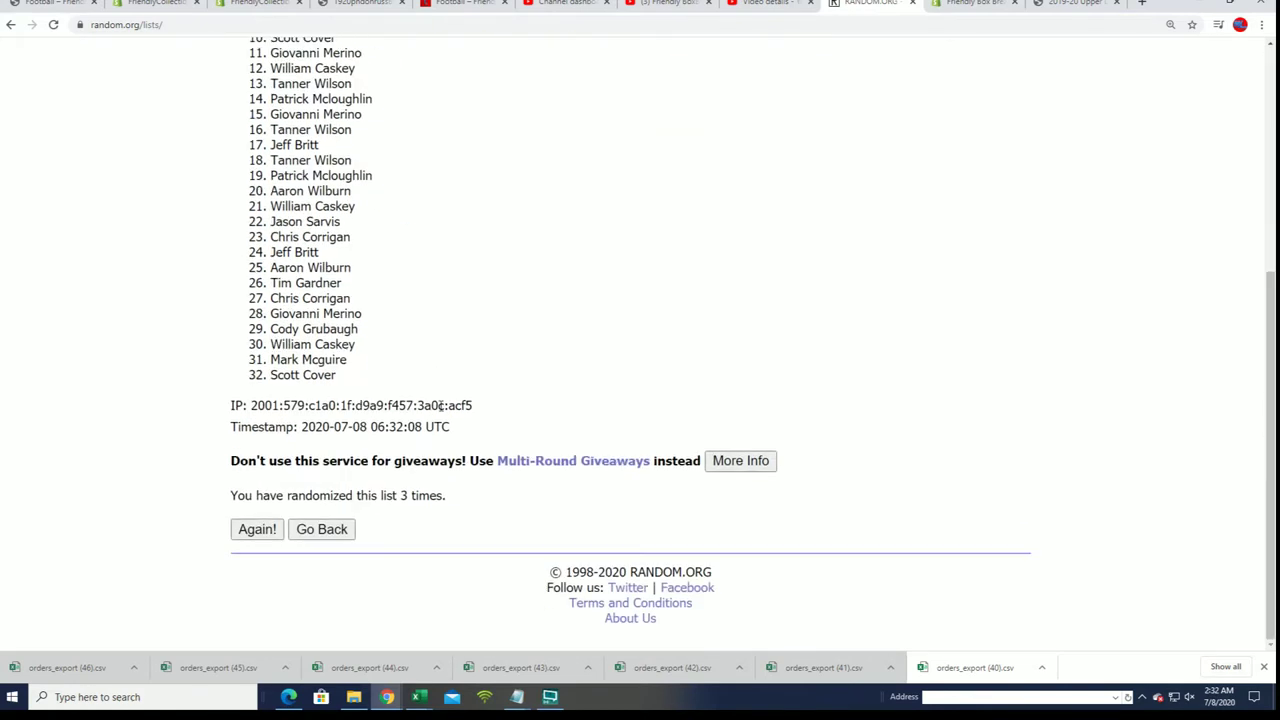
click(266, 529)
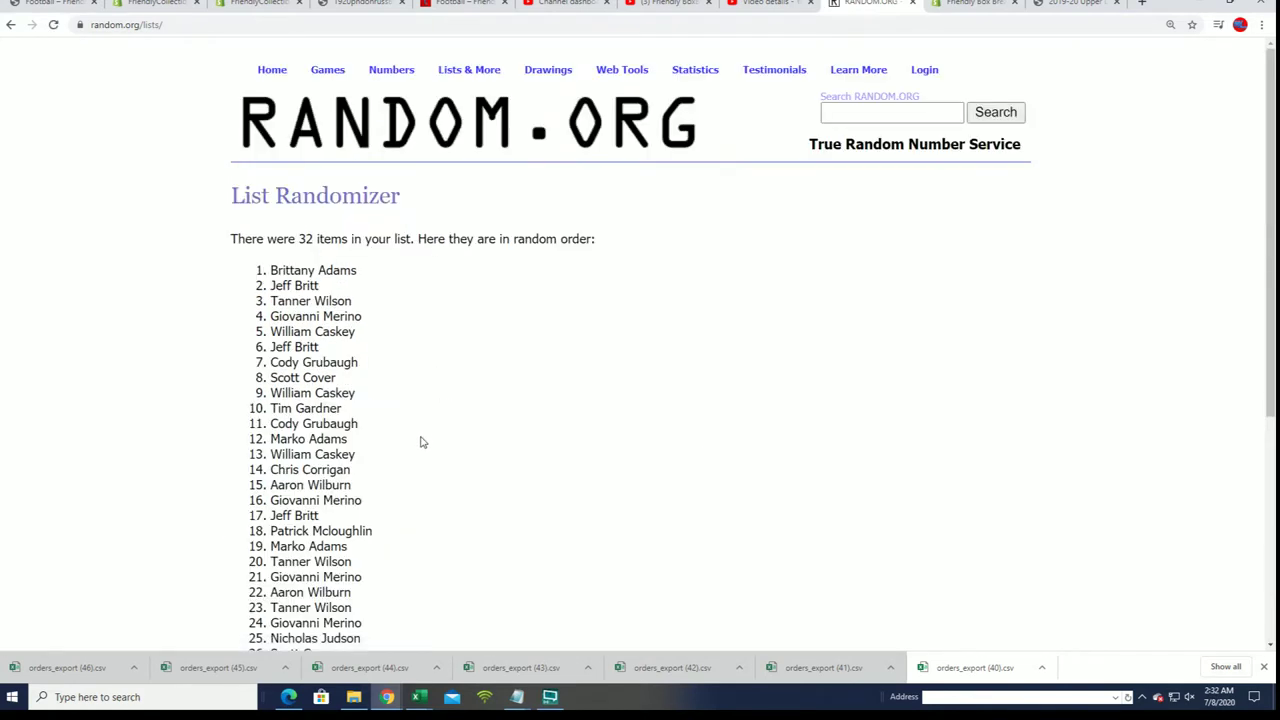
scroll(419, 448, down, 2)
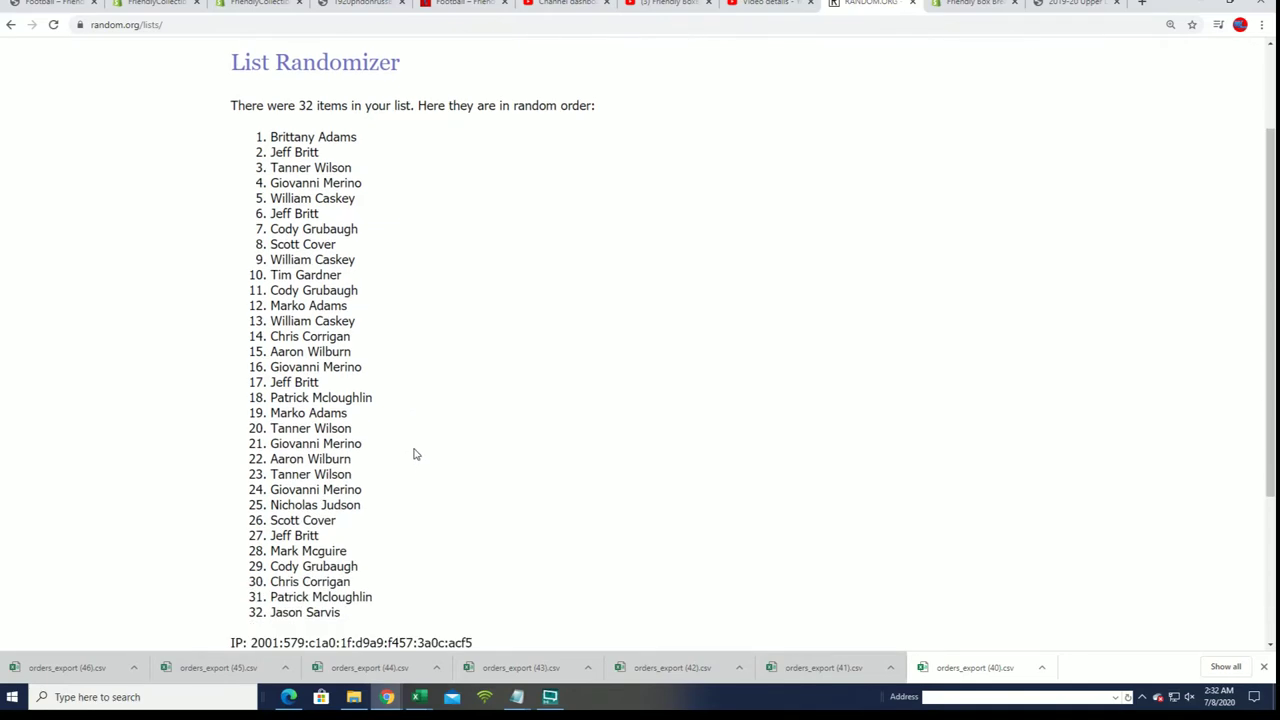
scroll(416, 454, down, 3)
click(250, 566)
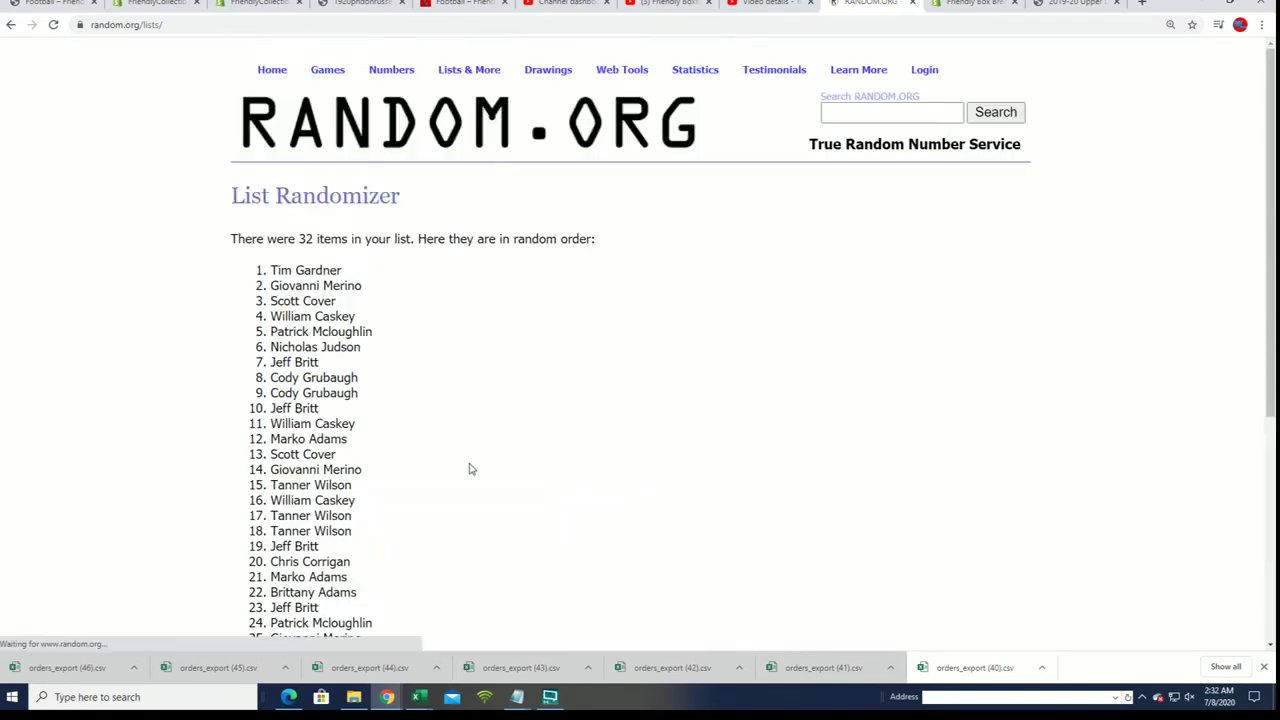
scroll(471, 466, down, 6)
click(247, 536)
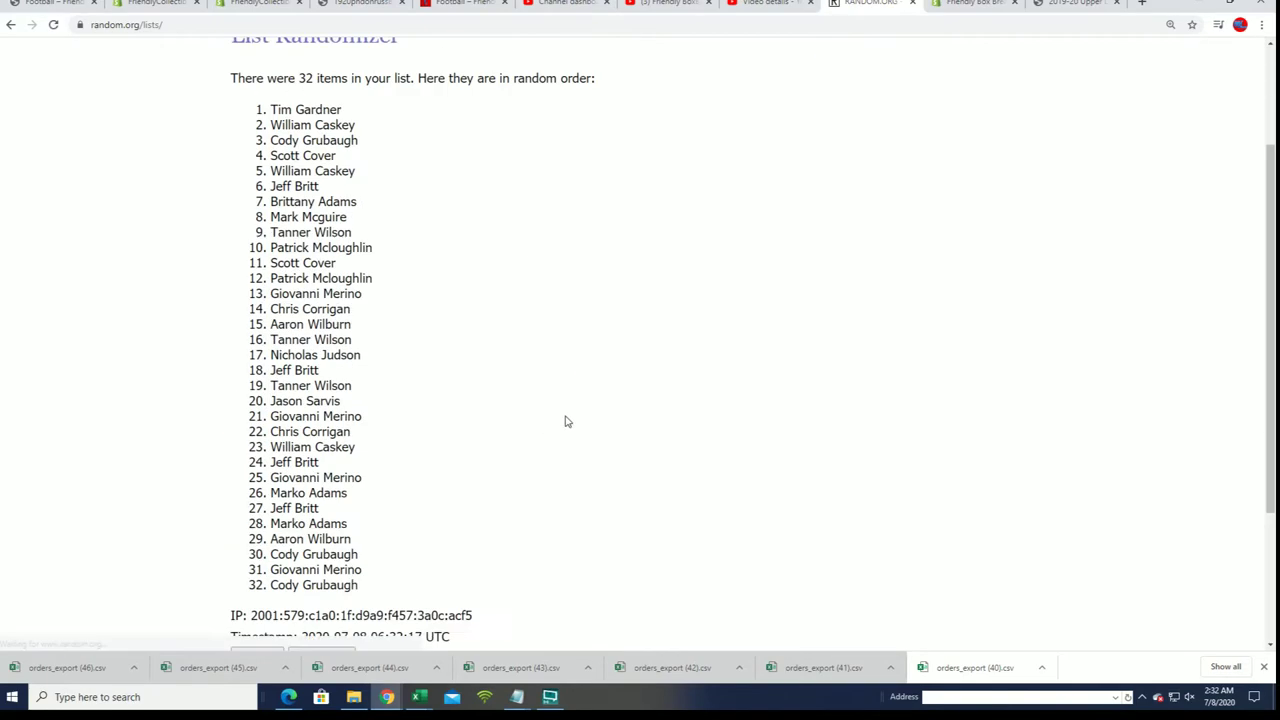
scroll(566, 423, down, 6)
click(257, 531)
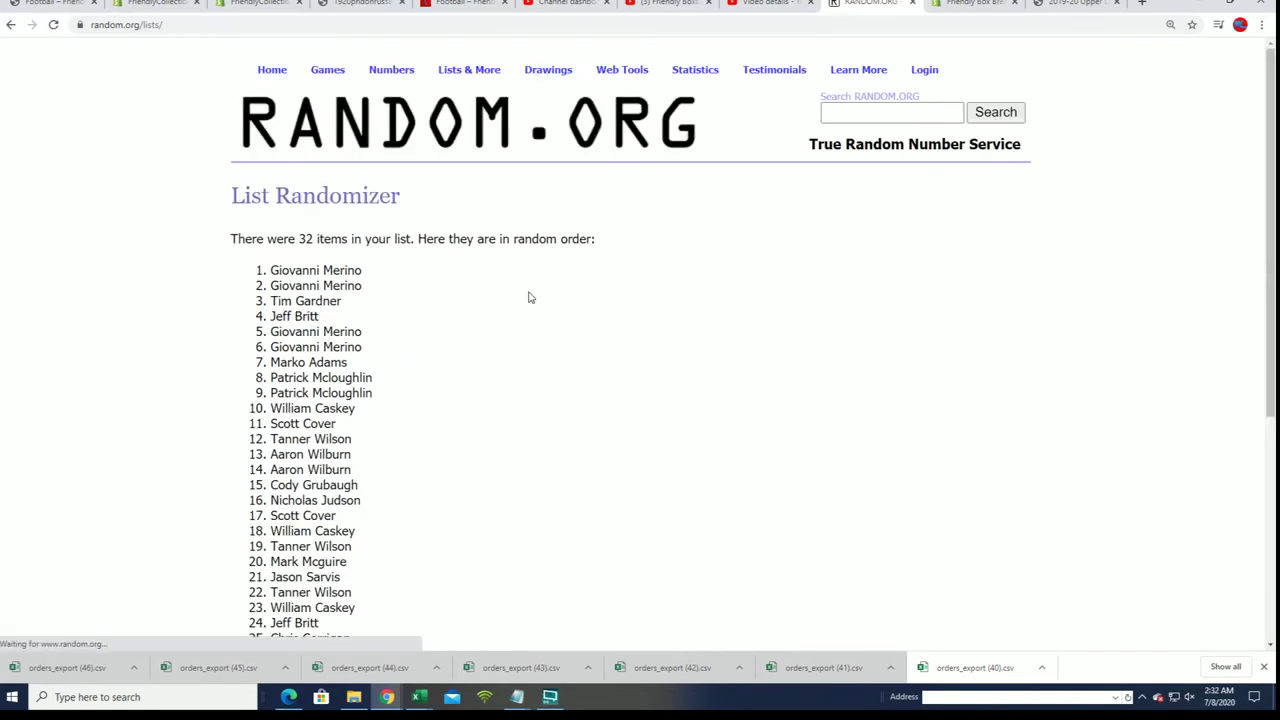
Step: Copy all 32 randomized owner names from the results of the seventh shuffle
scroll(292, 150, down, 2)
drag(272, 130, 389, 548)
key(ctrl+c)
right_click(318, 384)
click(349, 396)
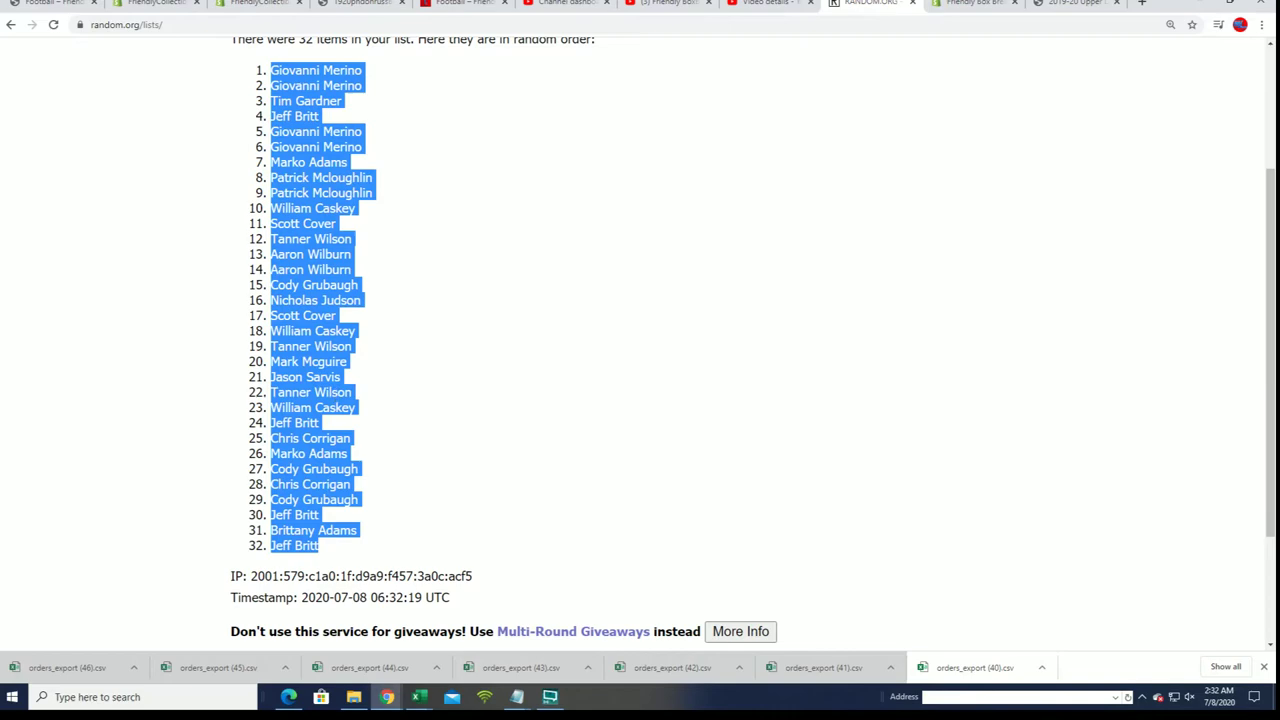
Step: Switch to Excel and paste the randomized owner names into the OWNER NAMES column from cell A2 using Paste Special
key(alt+Tab)
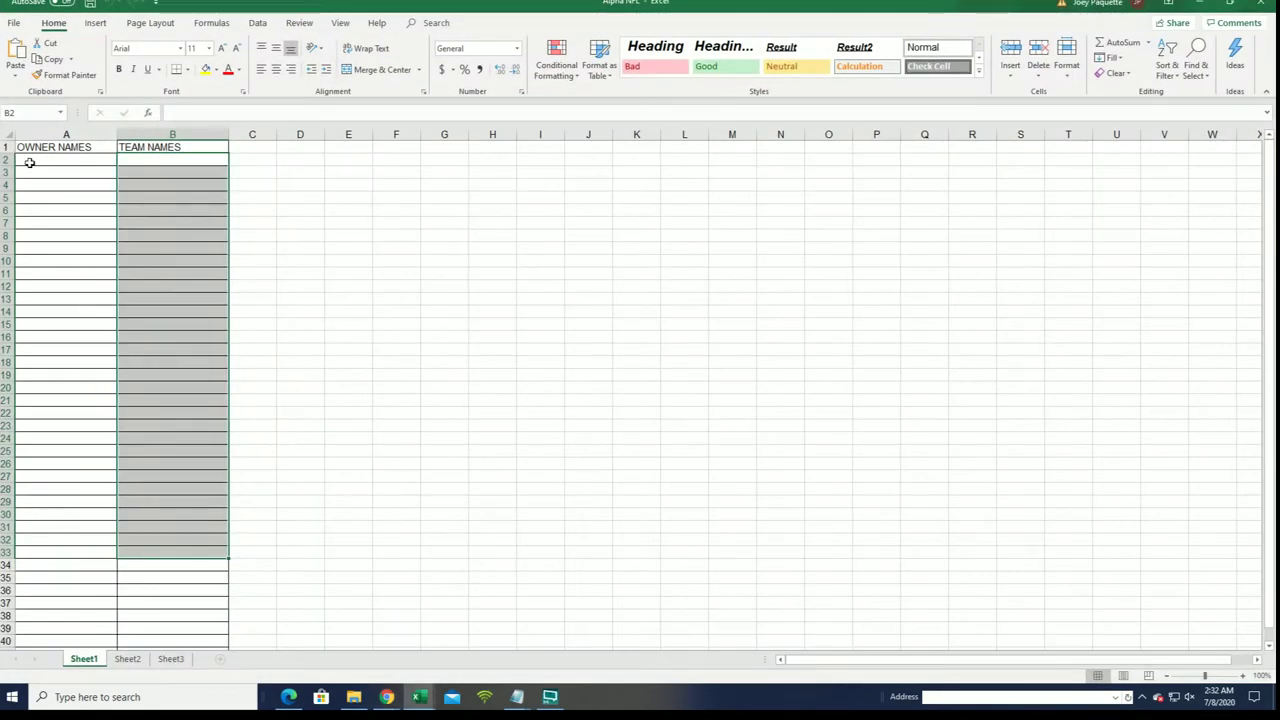
click(40, 161)
right_click(42, 162)
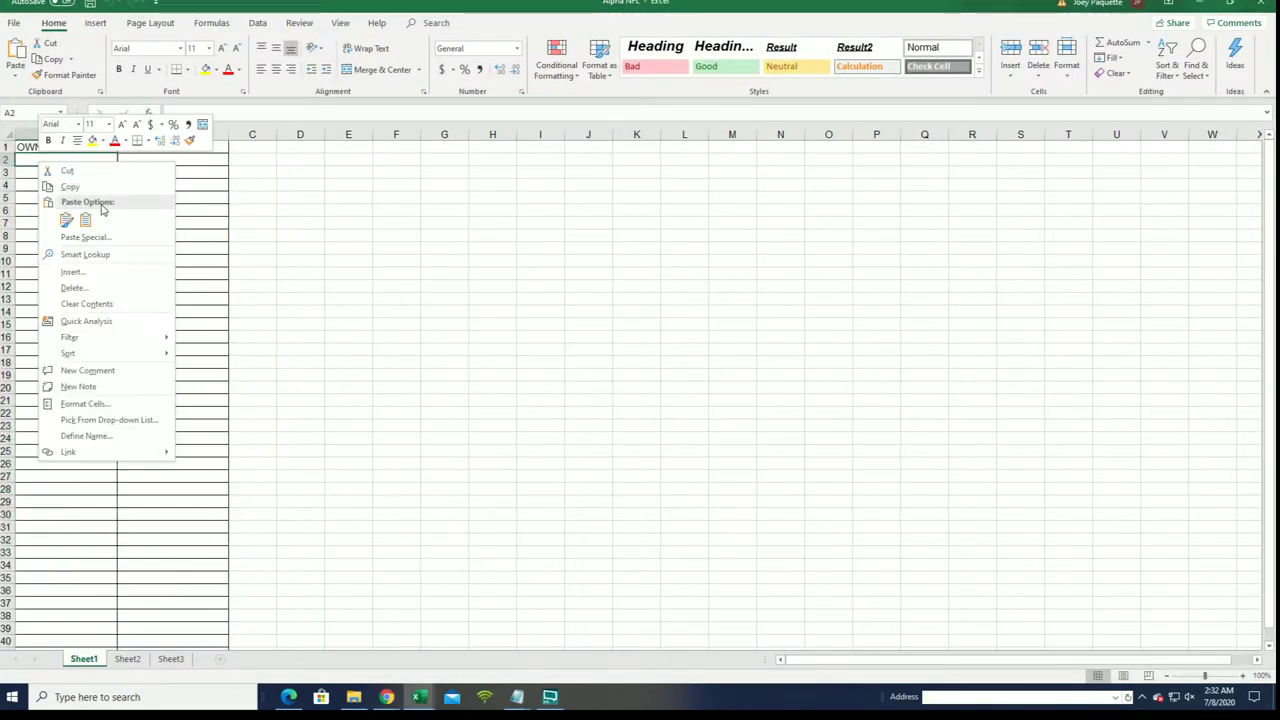
click(85, 237)
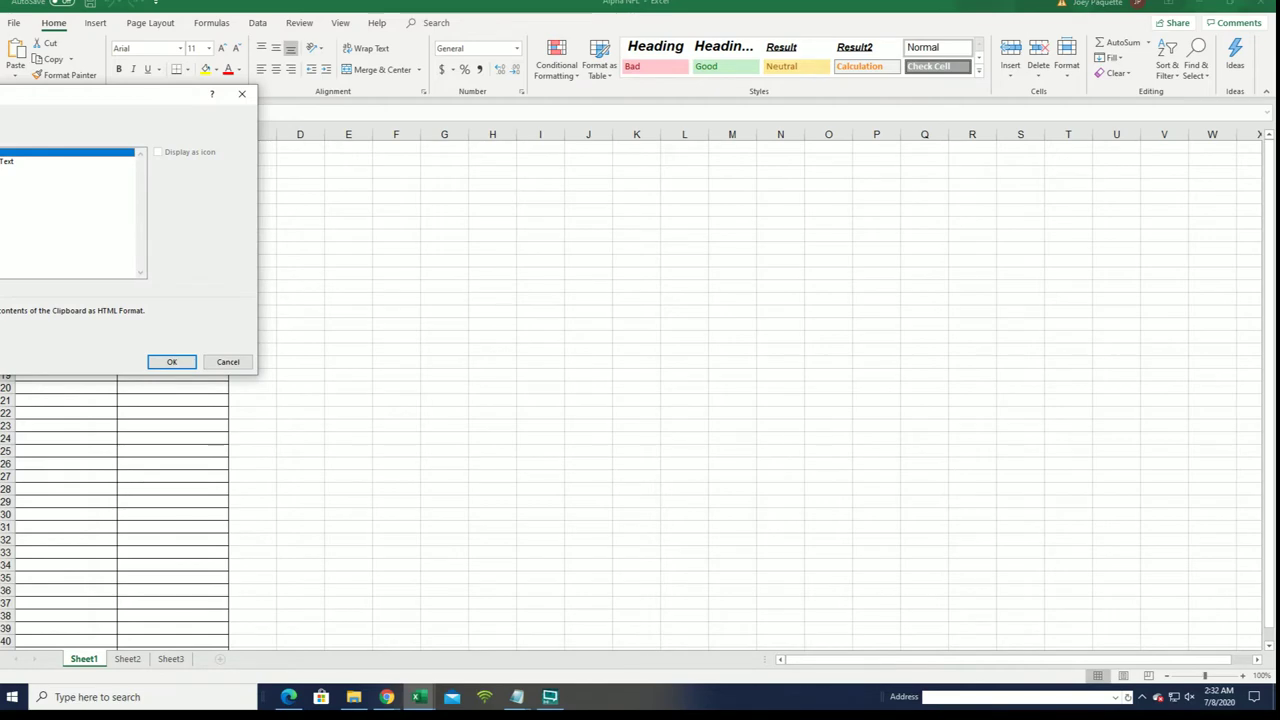
click(17, 222)
click(171, 362)
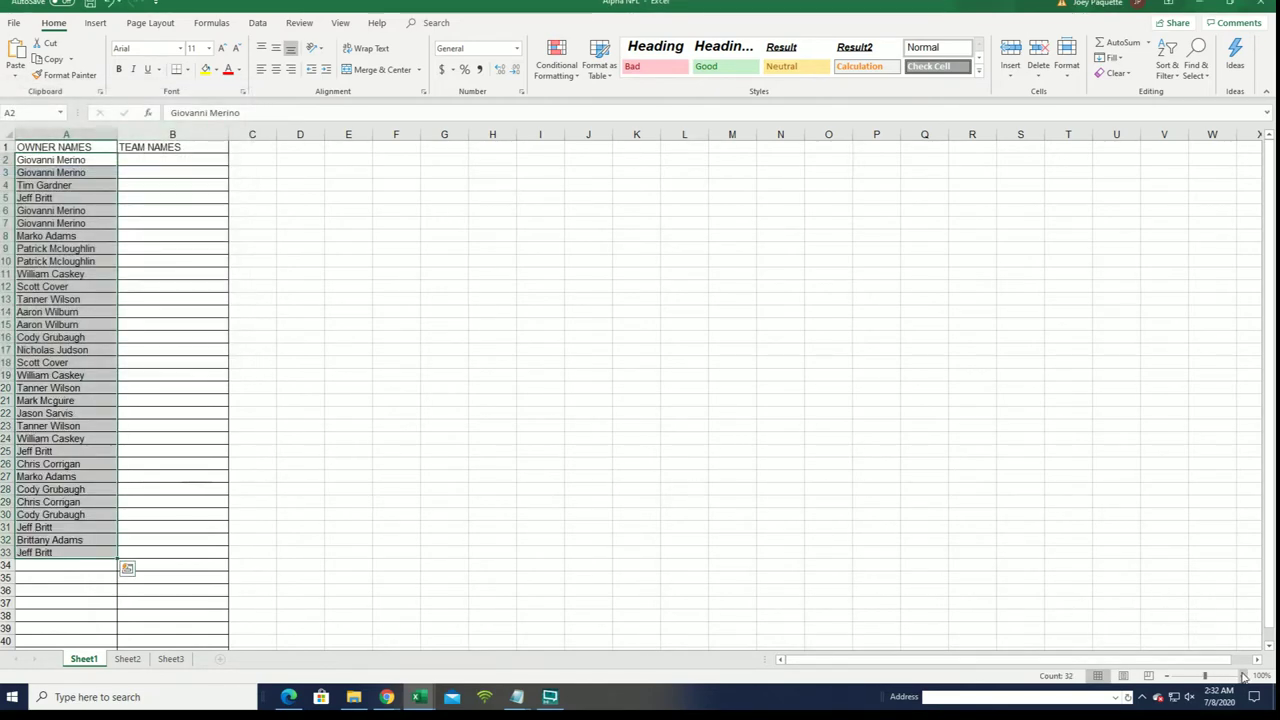
Step: Zoom the worksheet to 120% and select cell B2 under TEAM NAMES
scroll(1180, 668, up, 2)
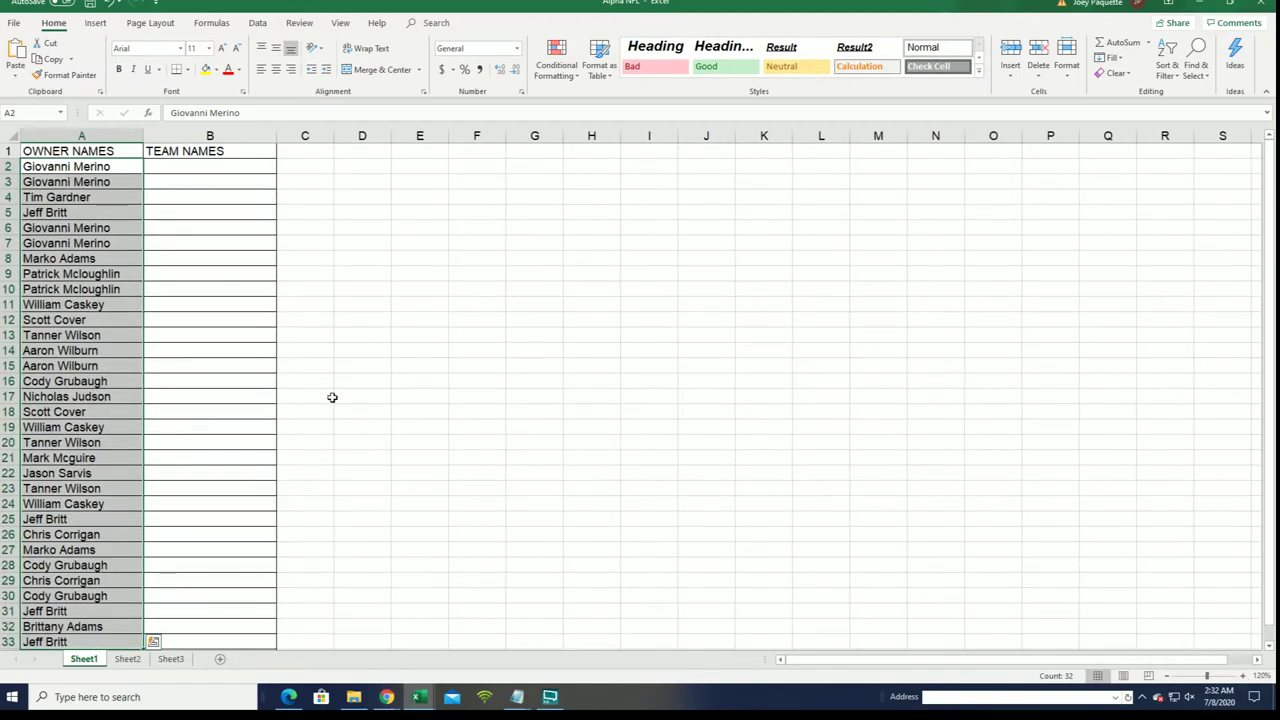
click(183, 169)
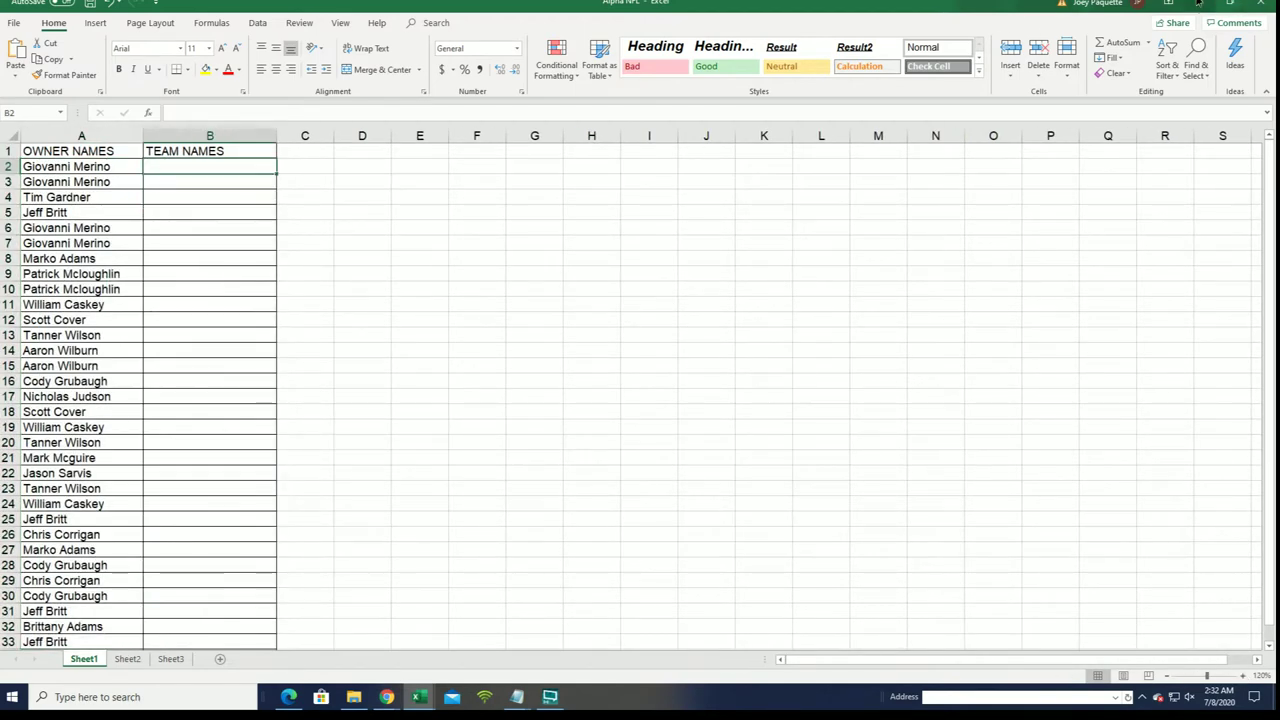
click(1199, 4)
Step: Switch to Notepad and copy the team names from Arizona Cardinals through Washington Redskins
mouse_move(470, 72)
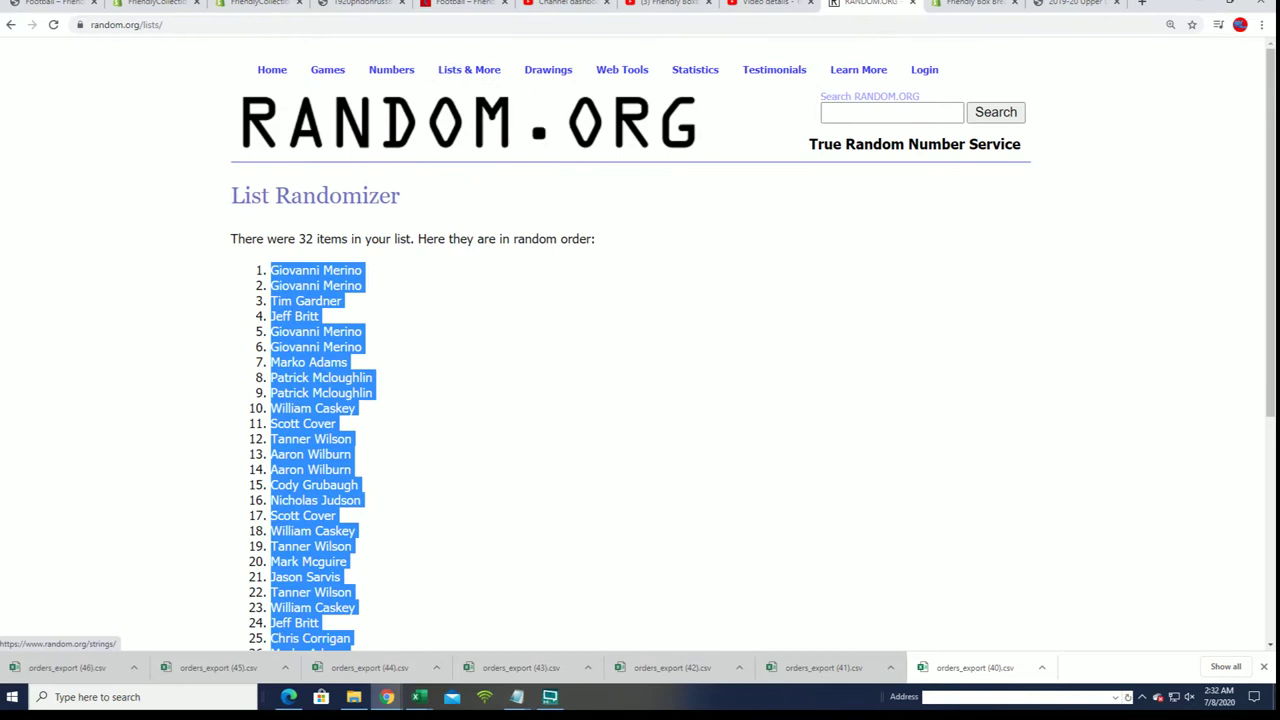
click(419, 697)
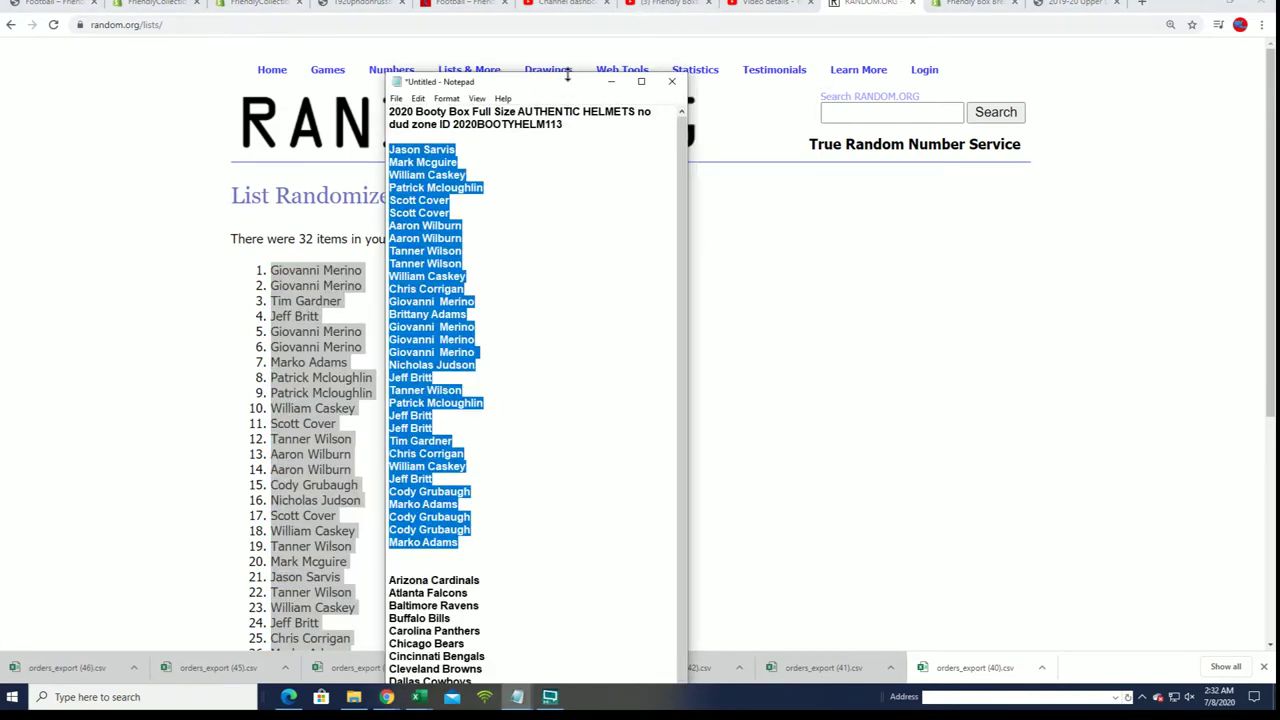
drag(567, 76, 567, 0)
drag(502, 662, 389, 270)
right_click(421, 284)
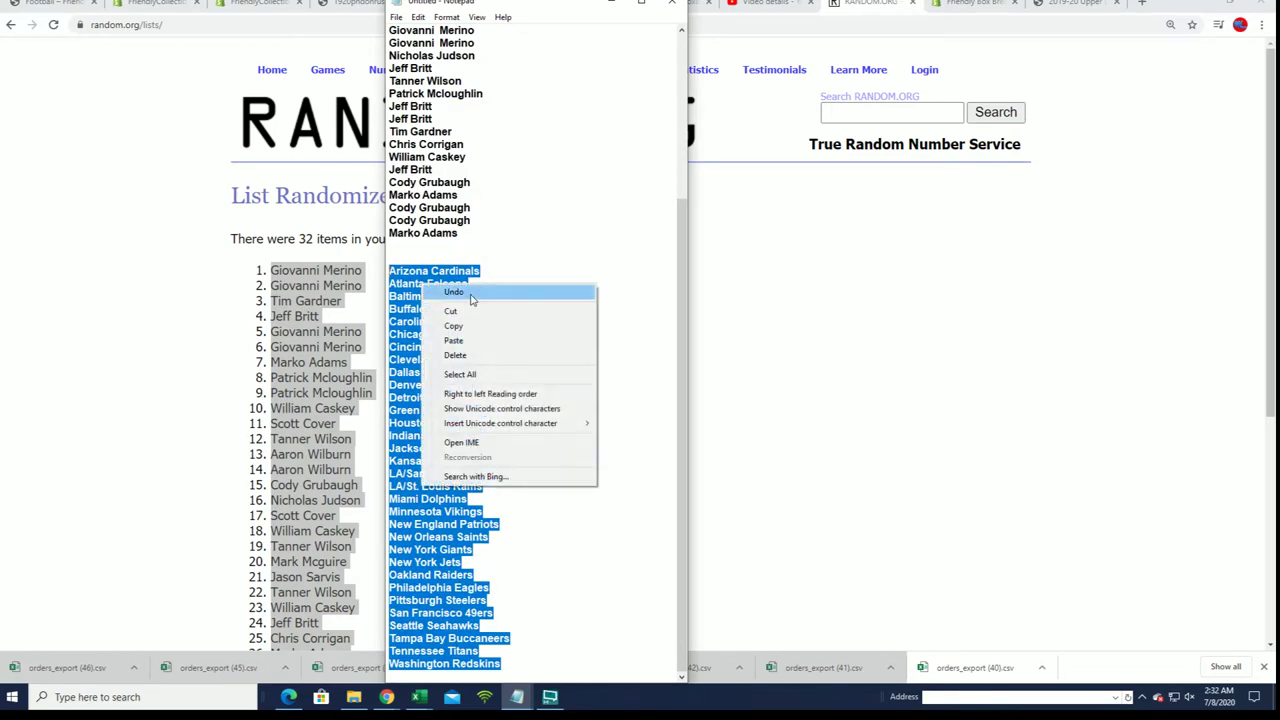
click(450, 326)
Step: Open a fresh List Randomizer form on random.org and paste the team names into its items field
click(214, 297)
click(488, 91)
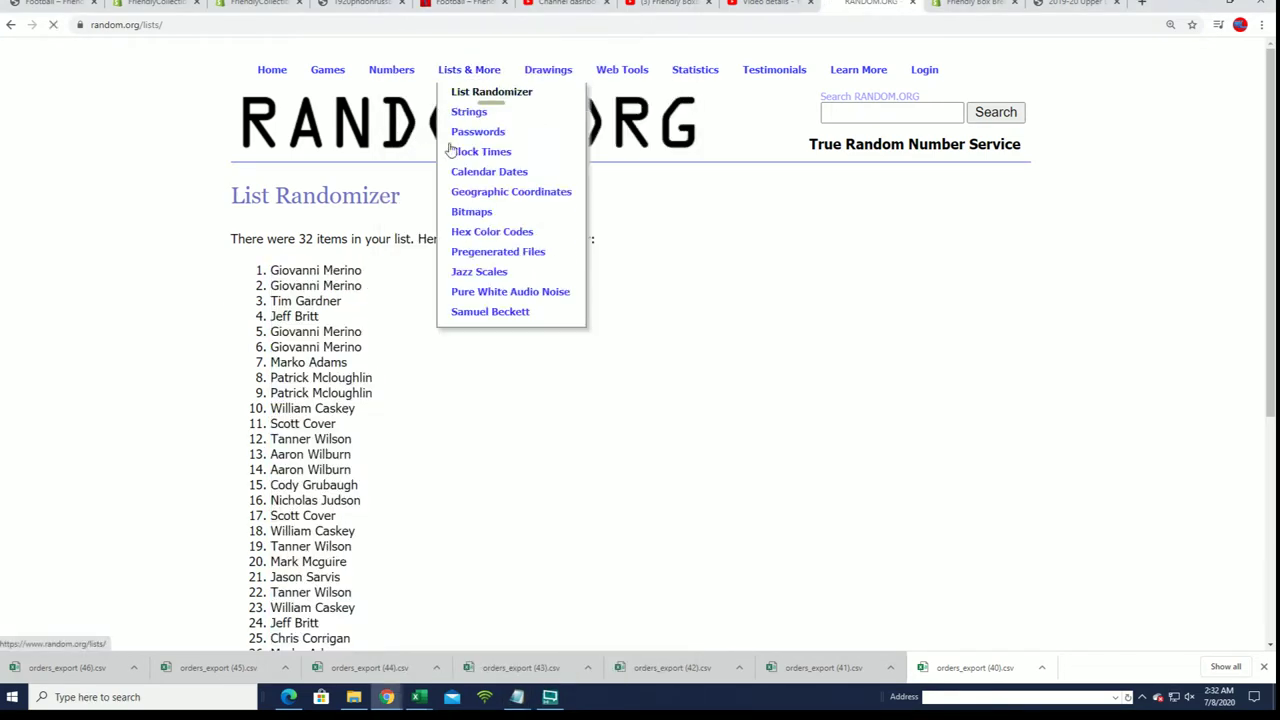
click(272, 397)
right_click(286, 402)
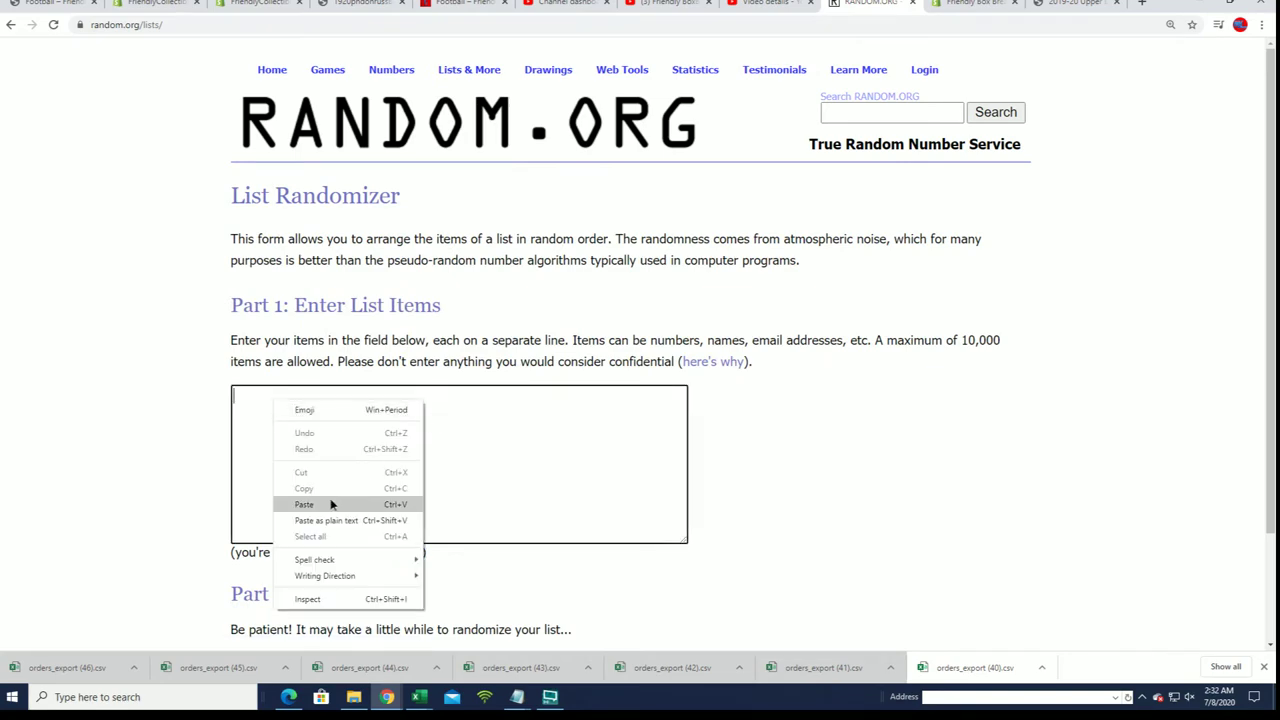
click(343, 504)
Step: Randomize the list of team names seven times in total
scroll(904, 359, down, 2)
click(268, 536)
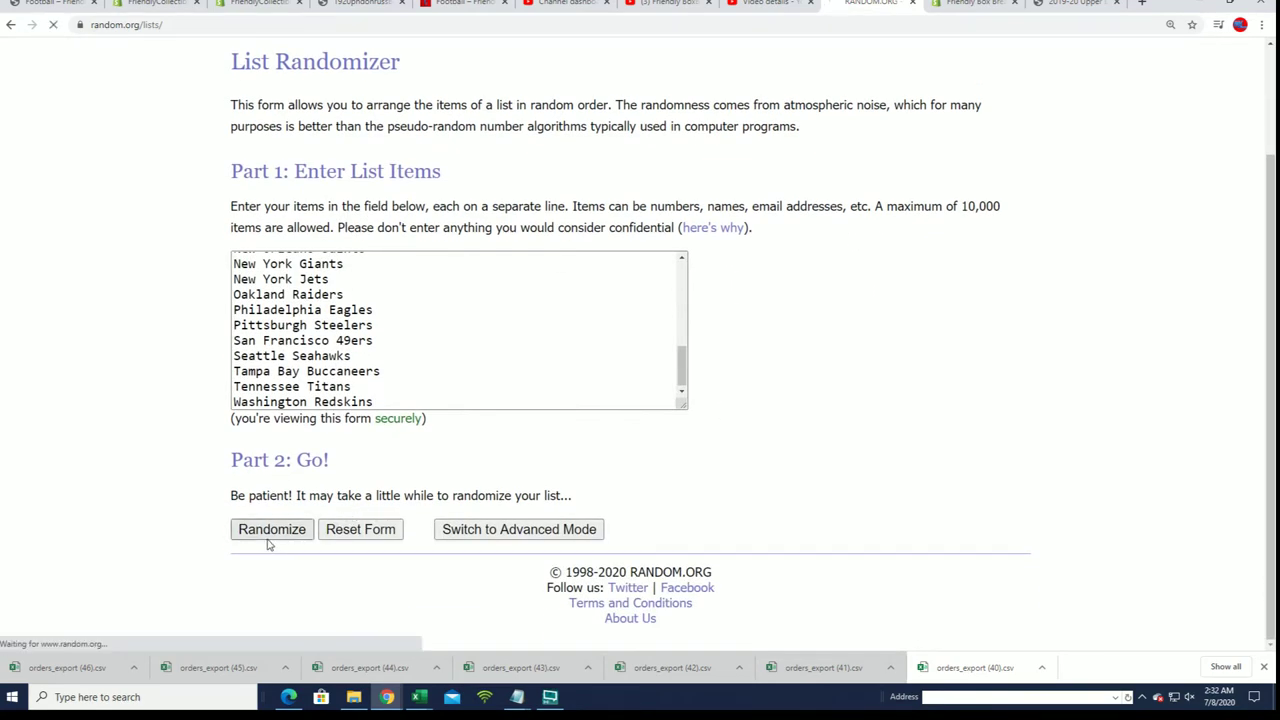
scroll(251, 543, down, 3)
click(258, 528)
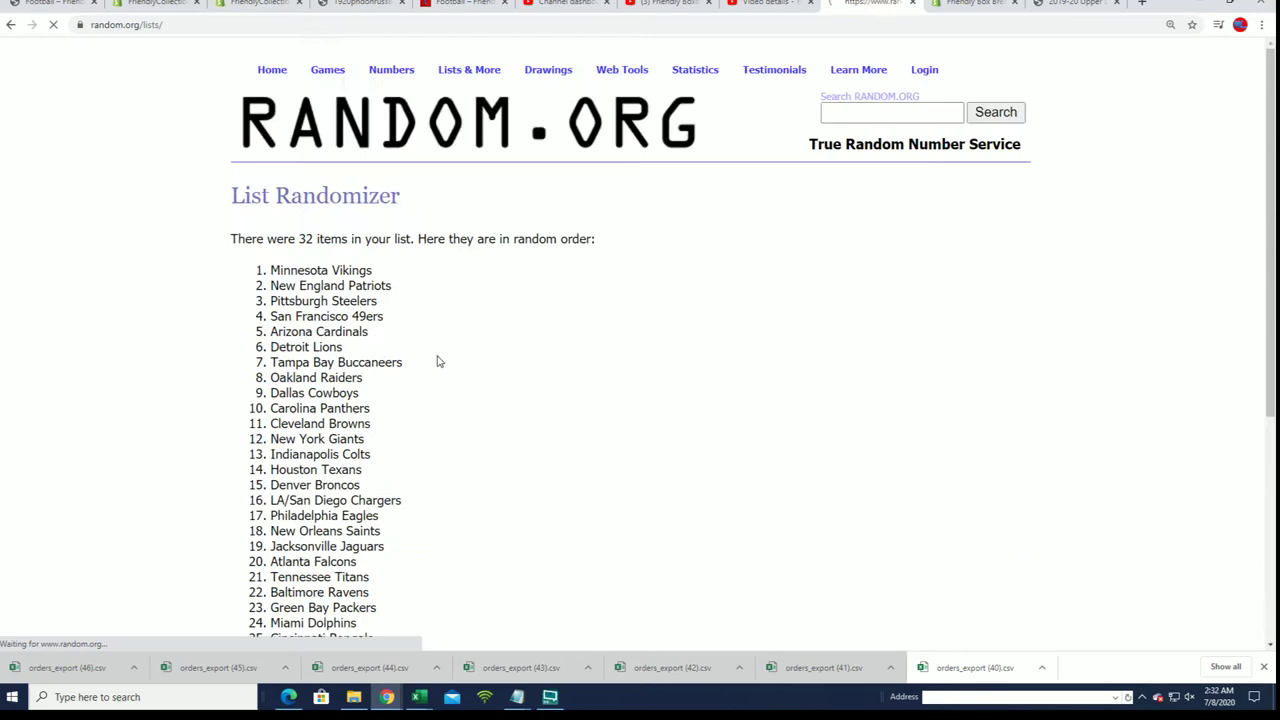
scroll(437, 360, down, 3)
click(257, 529)
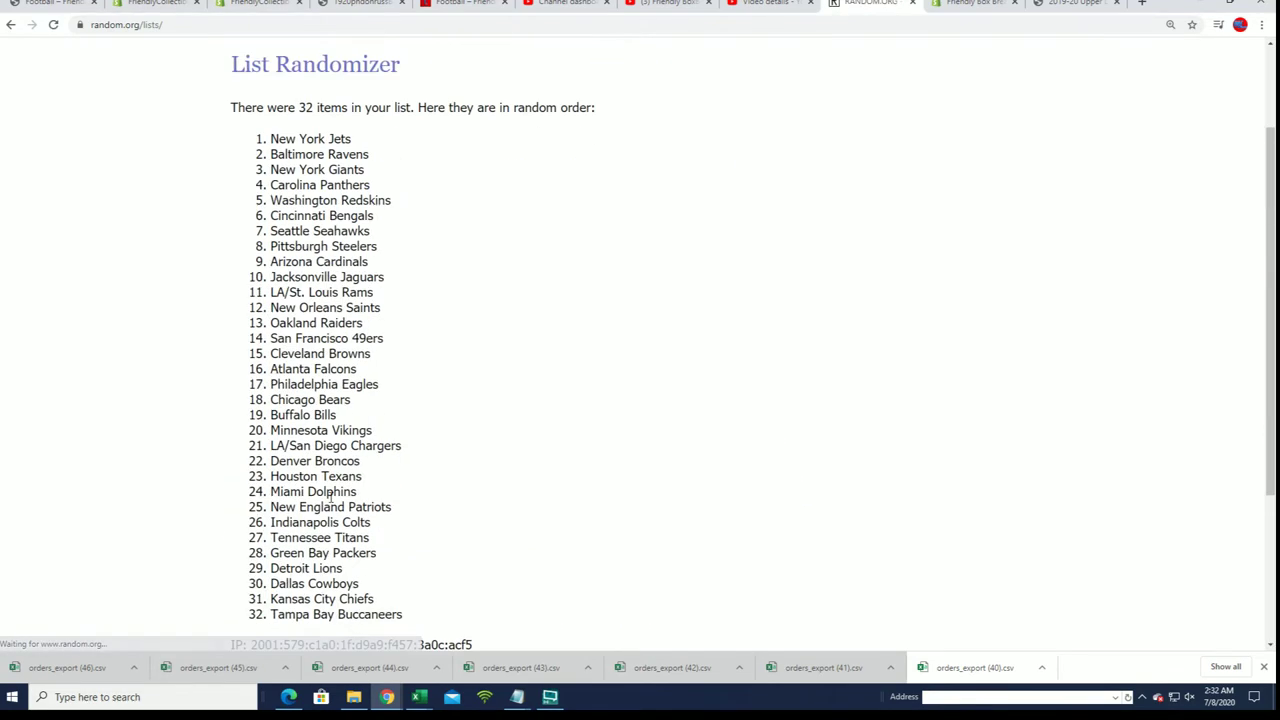
scroll(358, 410, down, 5)
click(257, 529)
scroll(422, 376, down, 5)
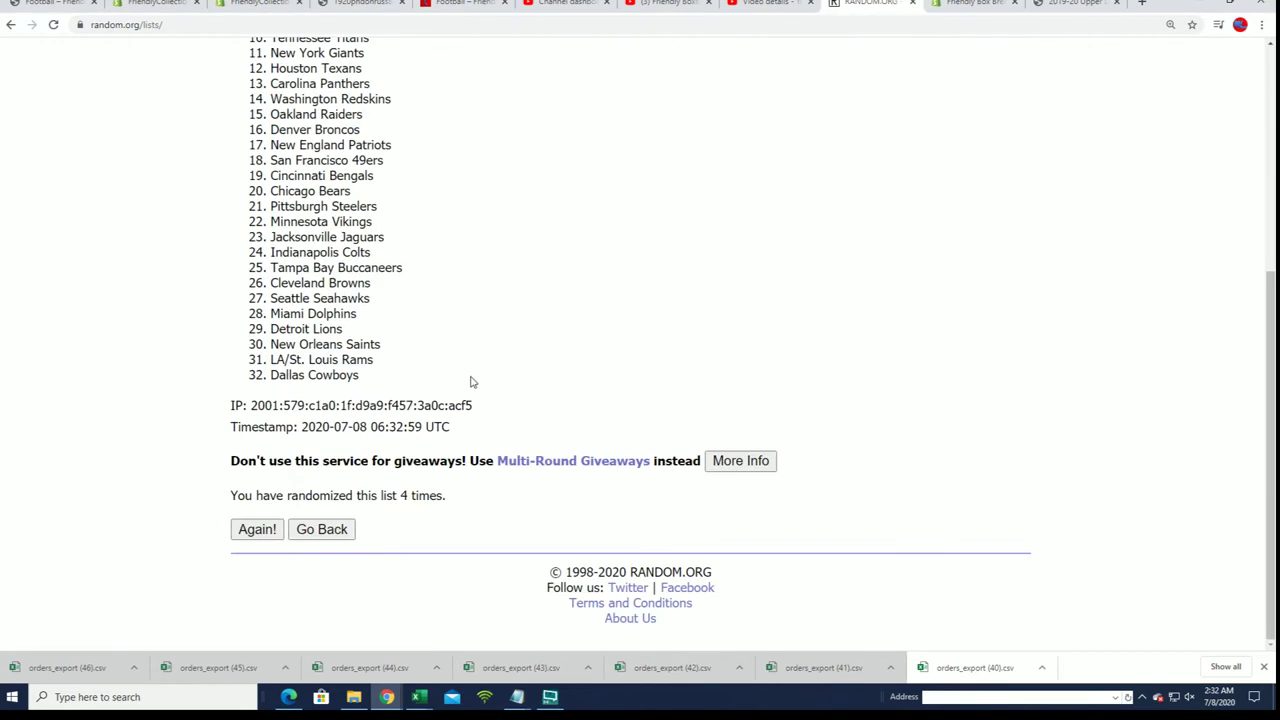
click(257, 529)
scroll(566, 407, down, 4)
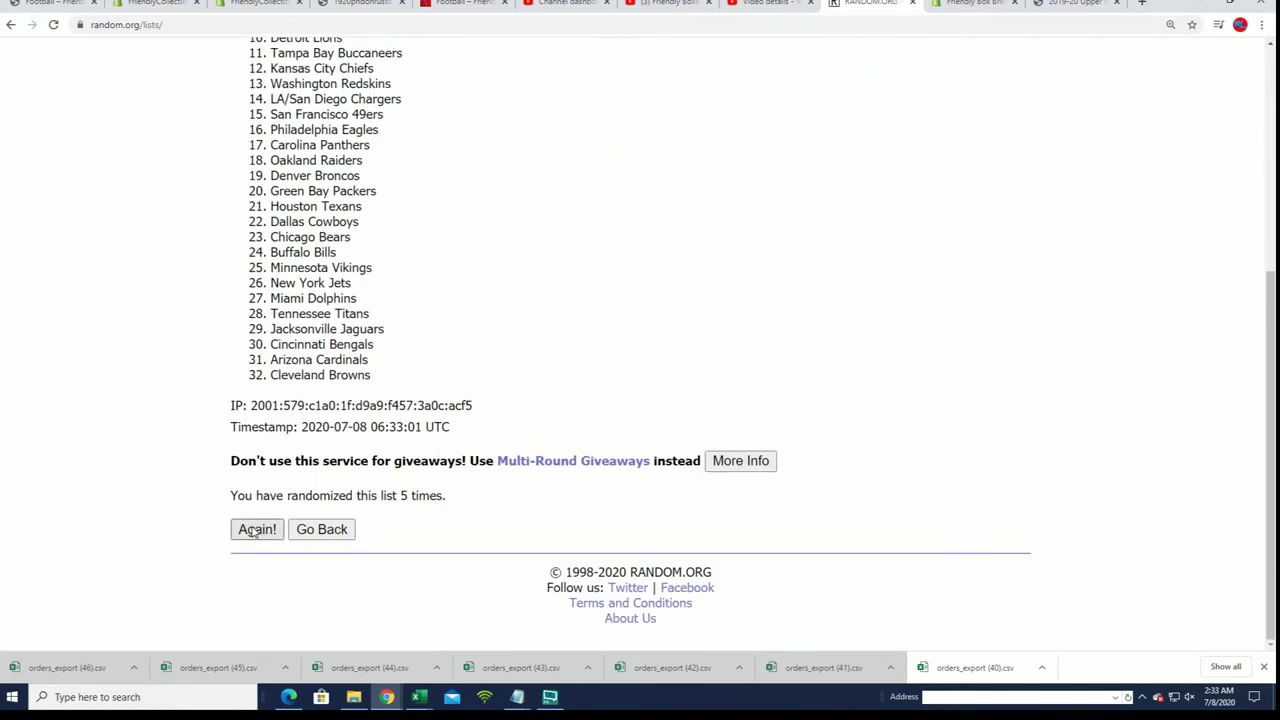
click(257, 529)
scroll(409, 420, down, 5)
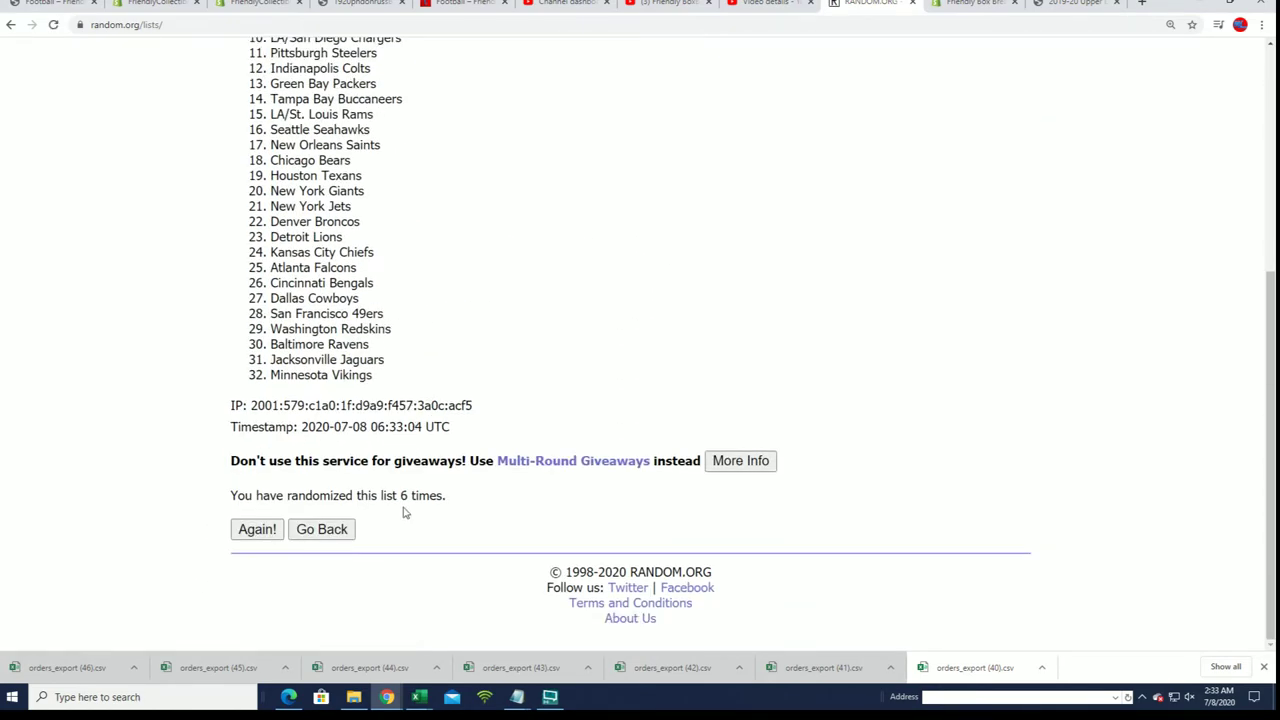
click(254, 529)
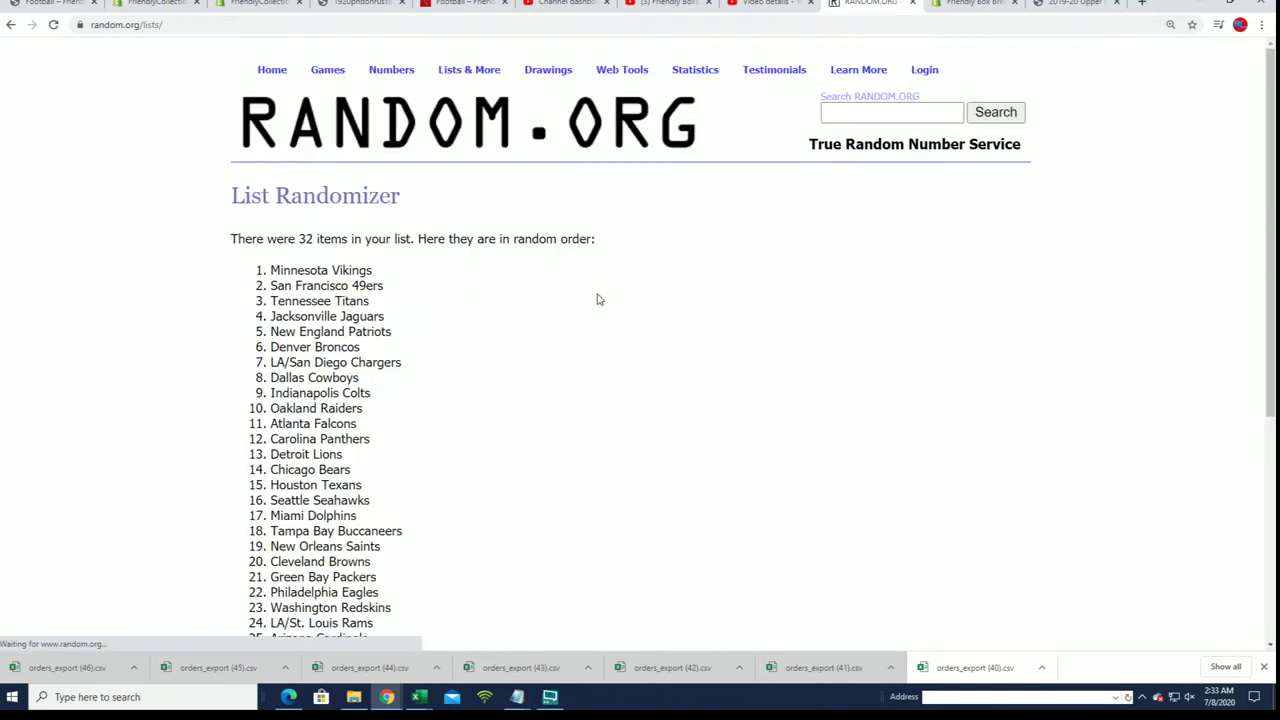
Step: Copy the full randomized list of team names, from Minnesota Vikings through New York Giants
scroll(322, 162, down, 1)
drag(266, 122, 383, 614)
right_click(367, 472)
click(375, 481)
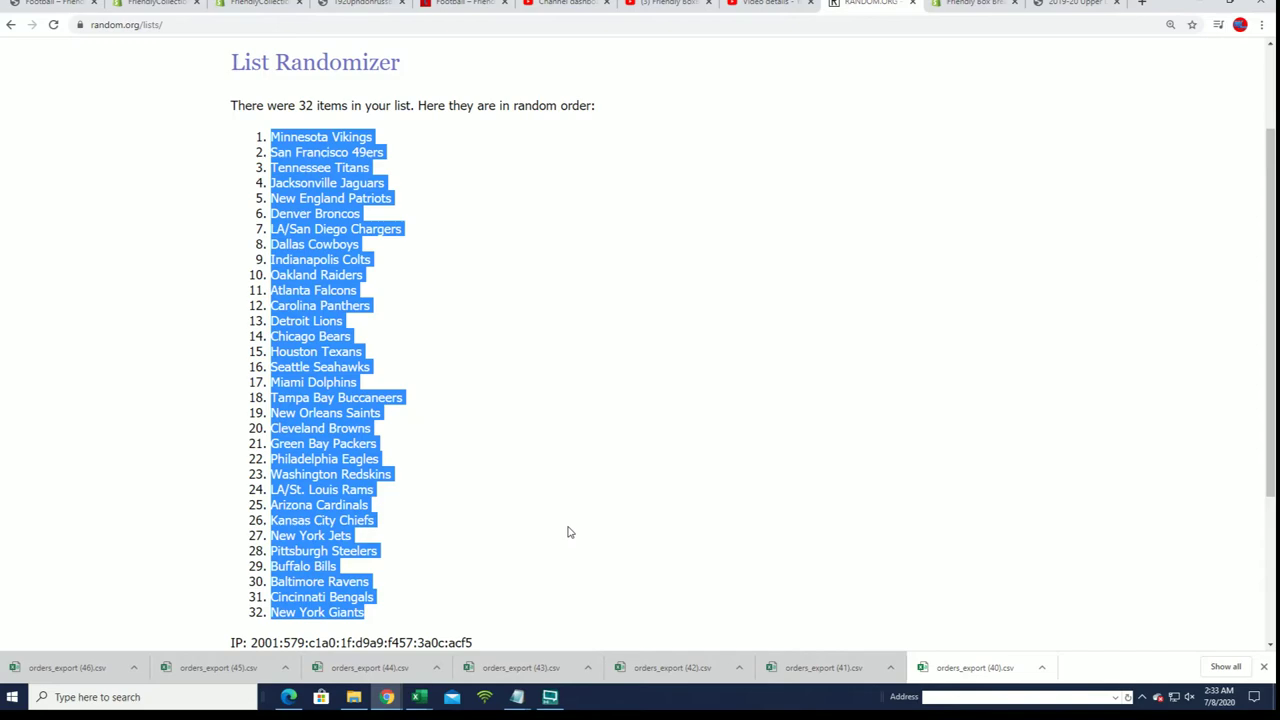
scroll(569, 531, down, 1)
scroll(535, 598, up, 2)
scroll(535, 598, up, 1)
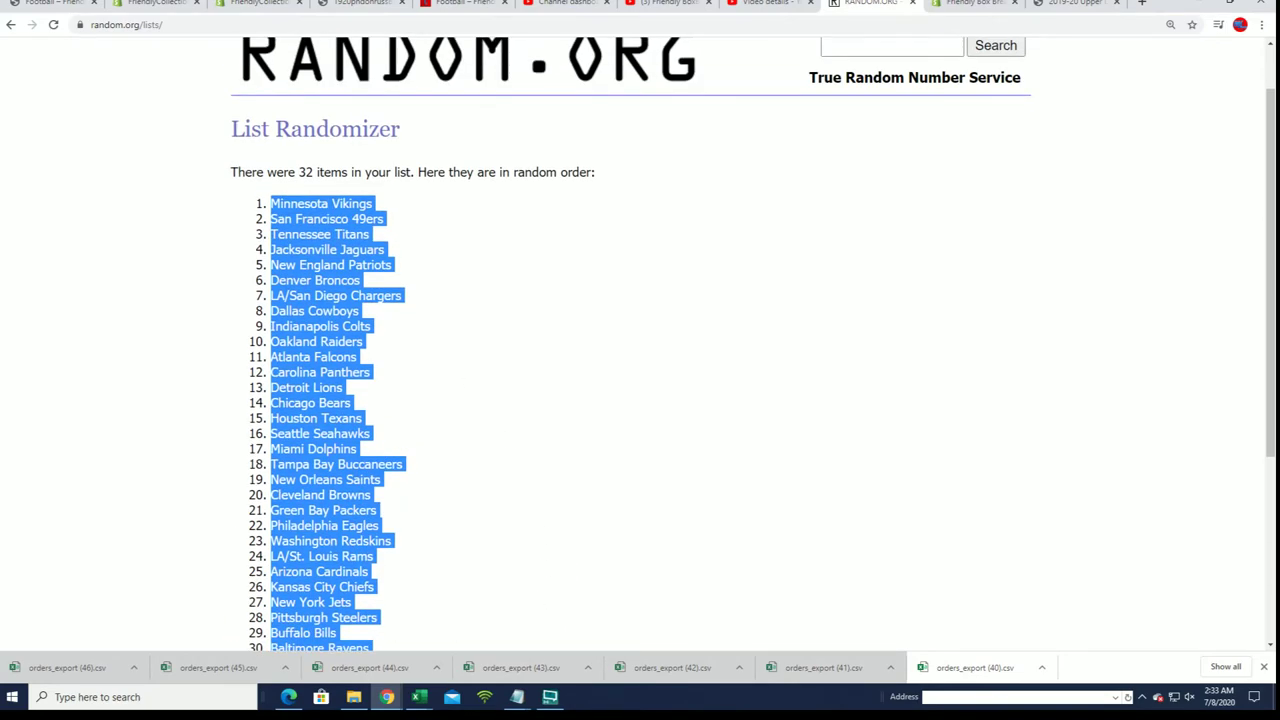
Step: Switch to Excel, paste the team names as unformatted text starting in cell B2, and narrow the OWNER NAMES column slightly
key(alt+Tab)
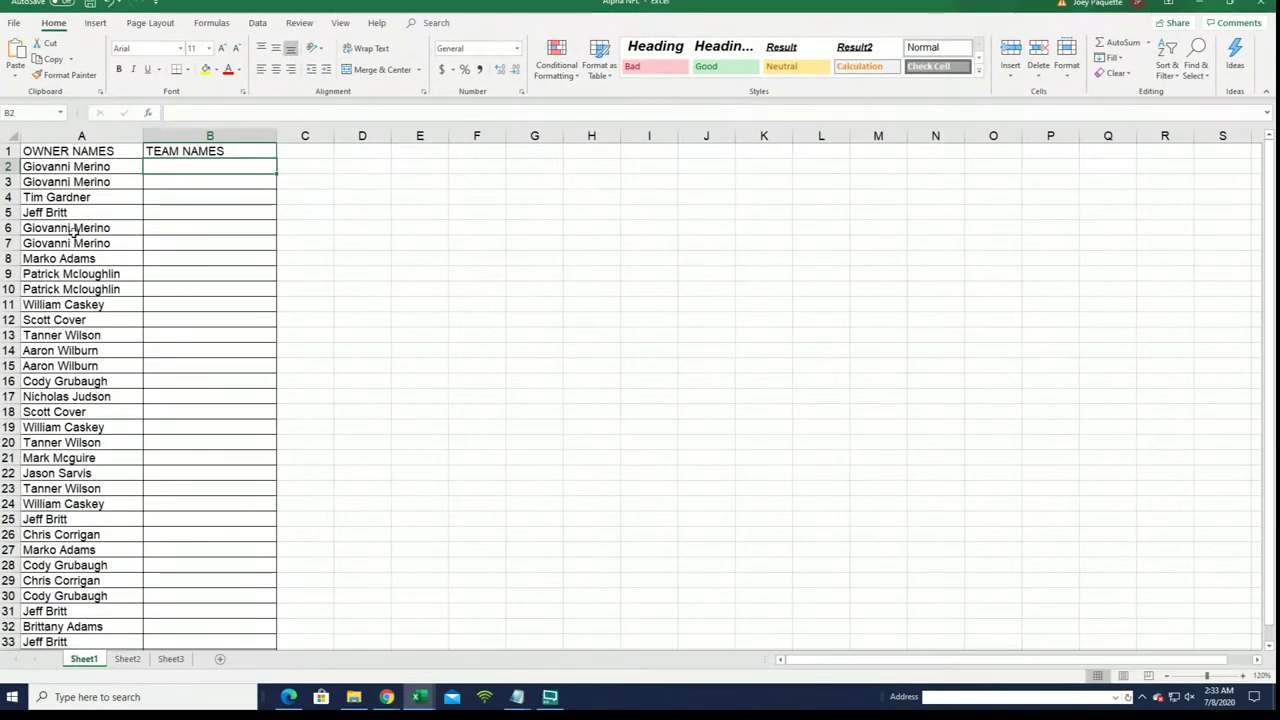
right_click(154, 163)
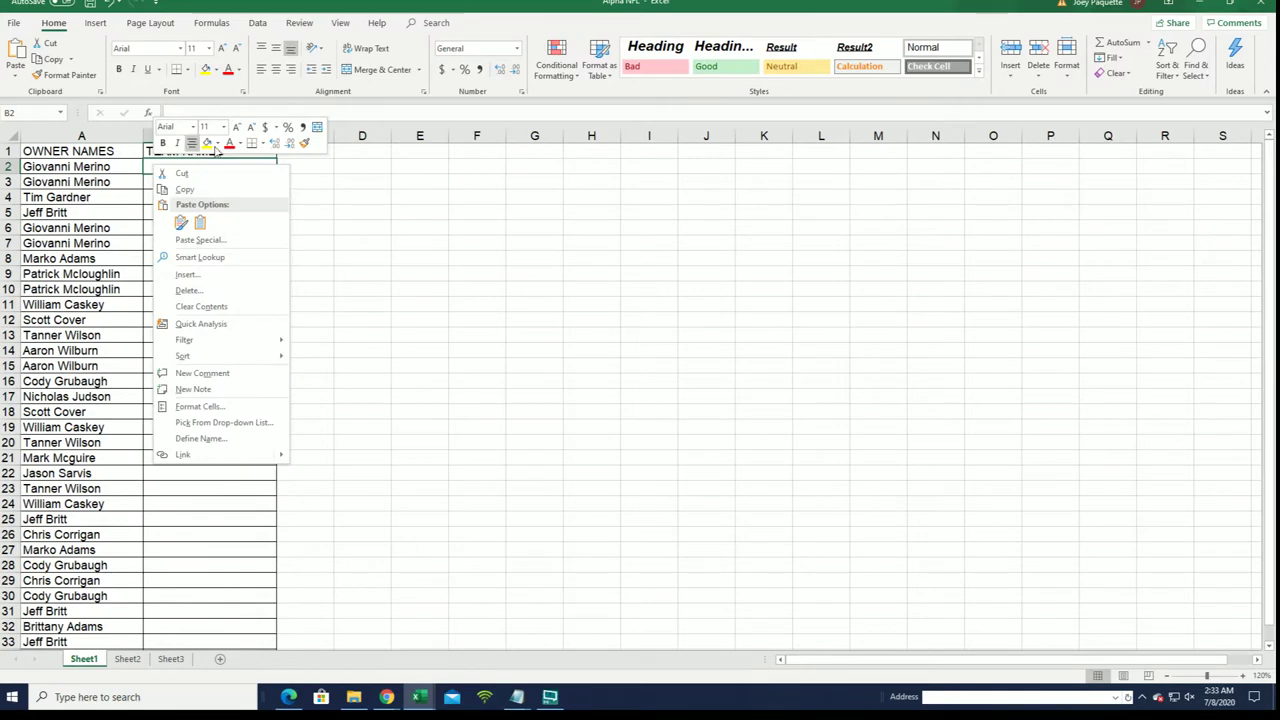
click(200, 240)
click(87, 199)
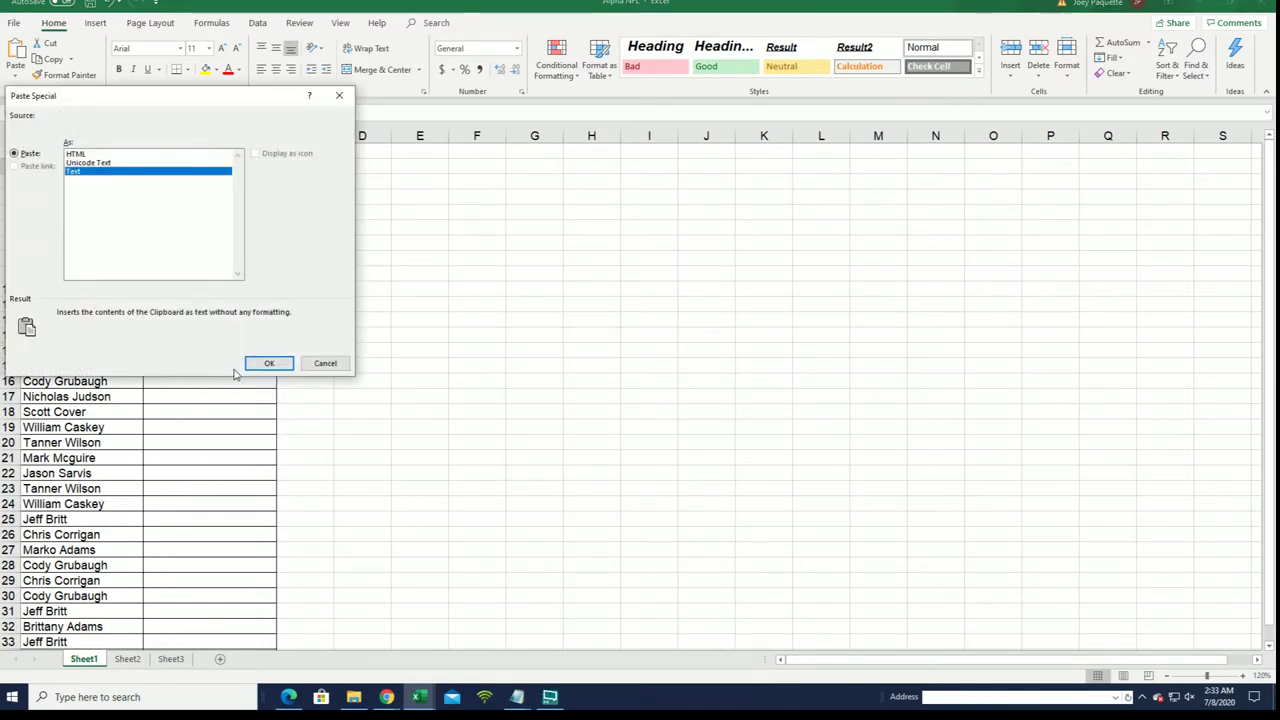
click(269, 363)
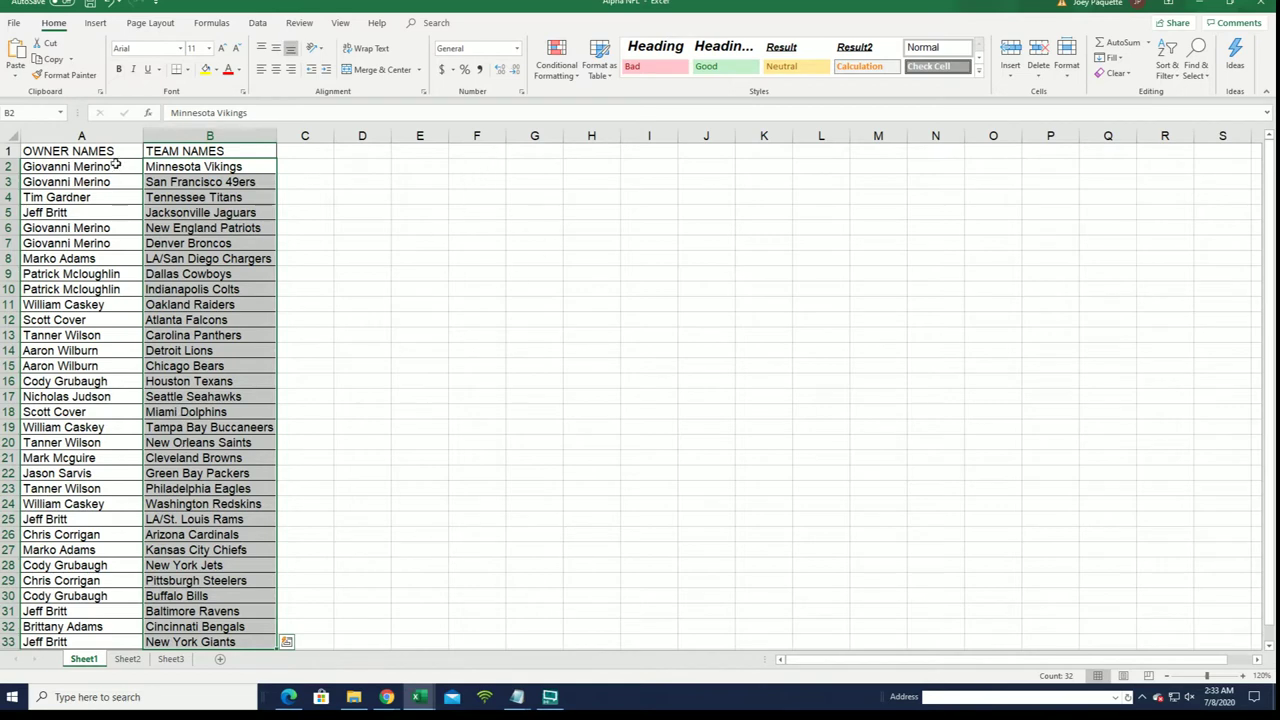
click(138, 130)
drag(143, 137, 127, 140)
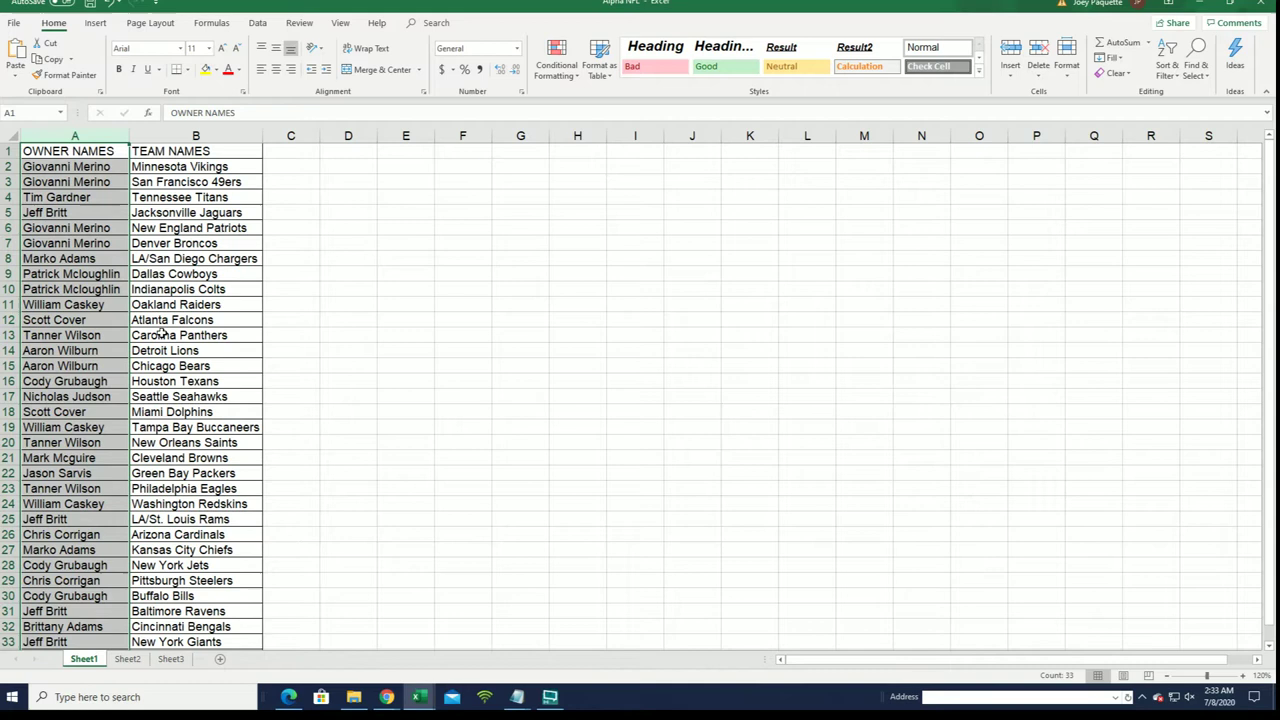
Step: Sort the team names in B2:B33 from A to Z, expanding the selection so the owner names stay matched
drag(184, 166, 230, 641)
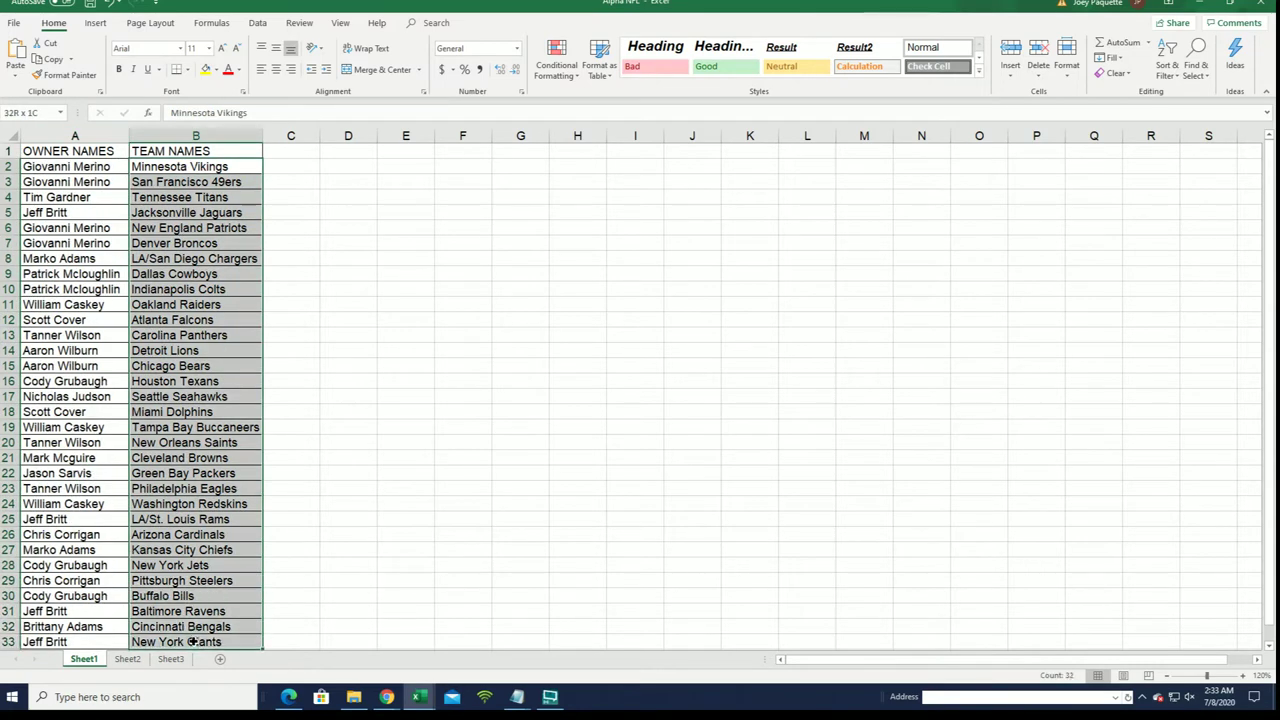
click(1167, 62)
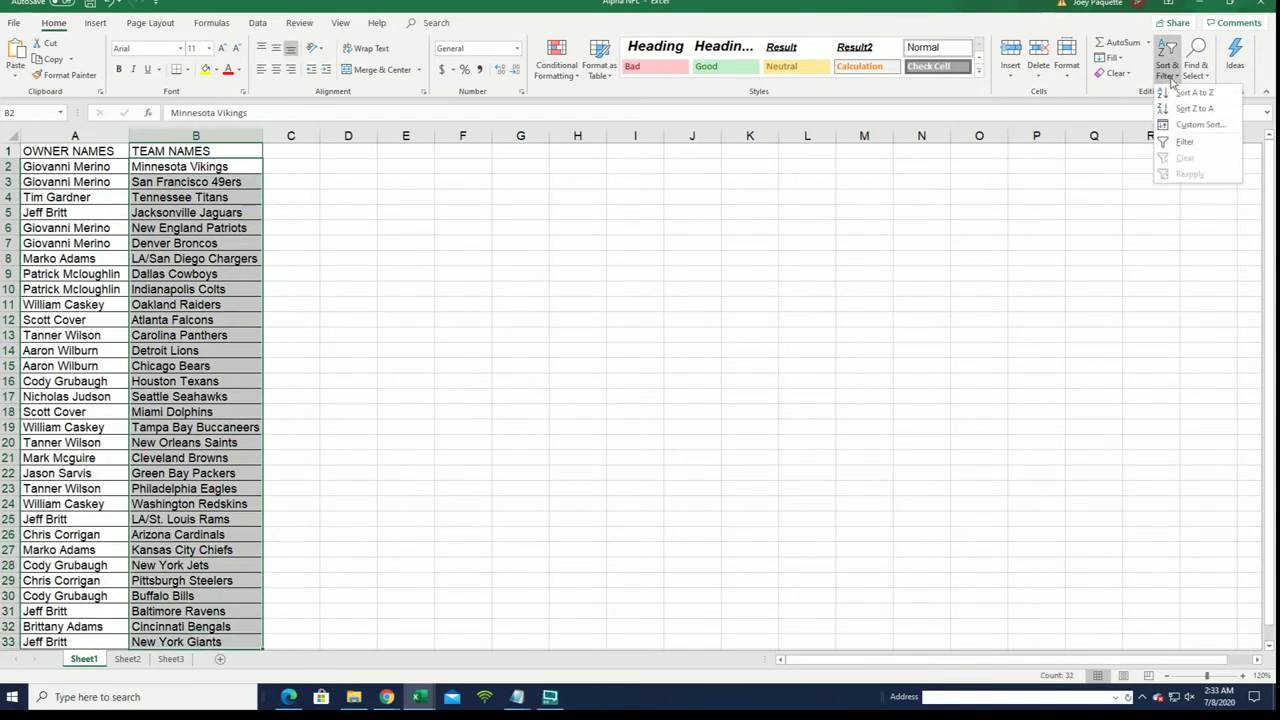
click(1170, 93)
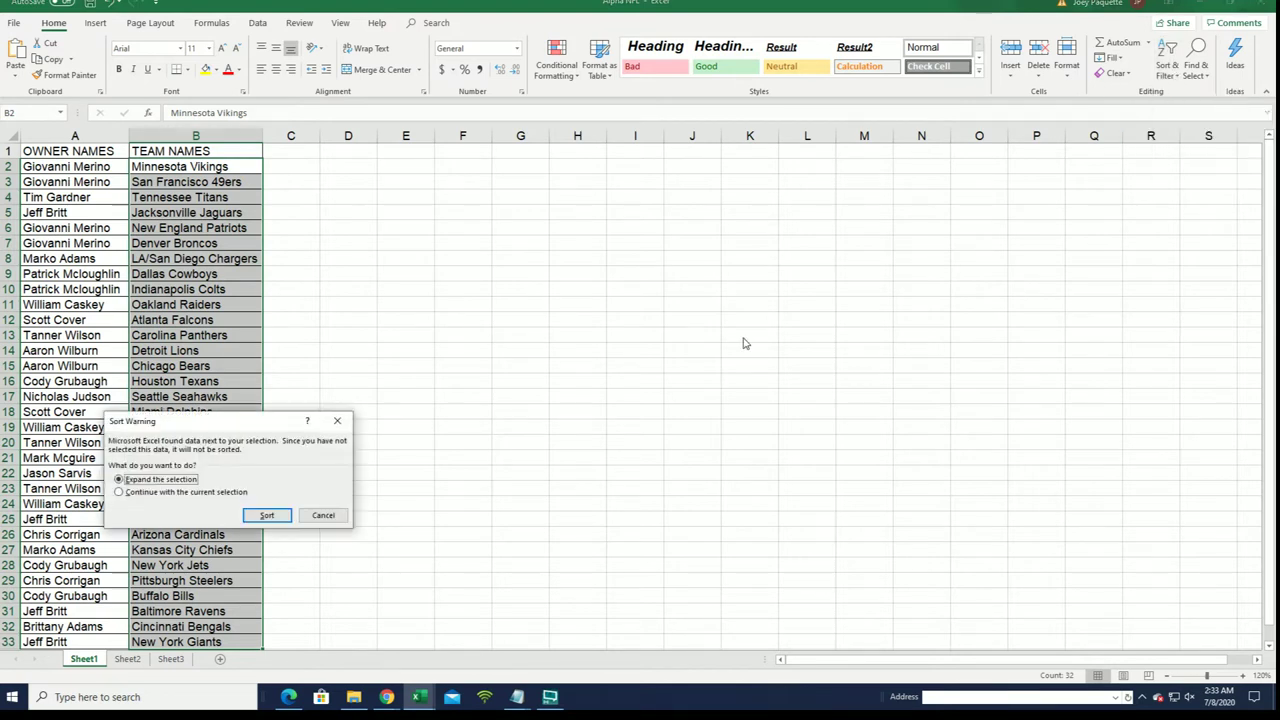
click(267, 516)
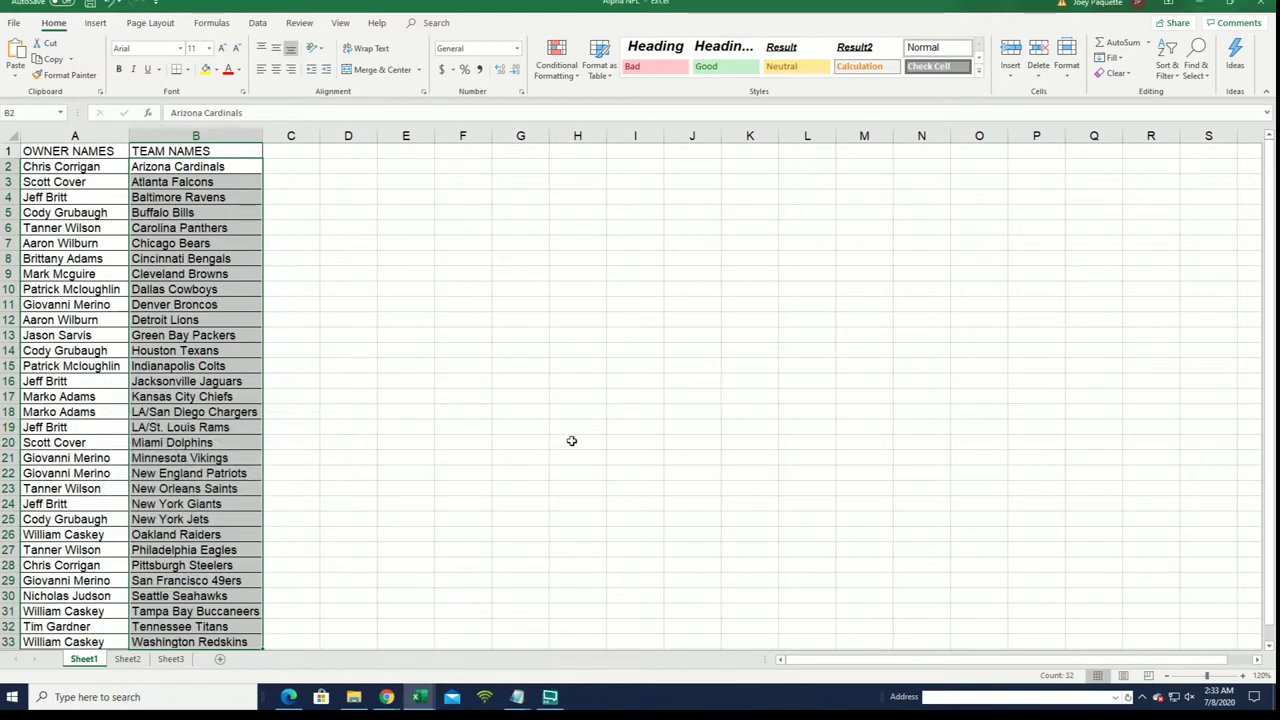
click(905, 409)
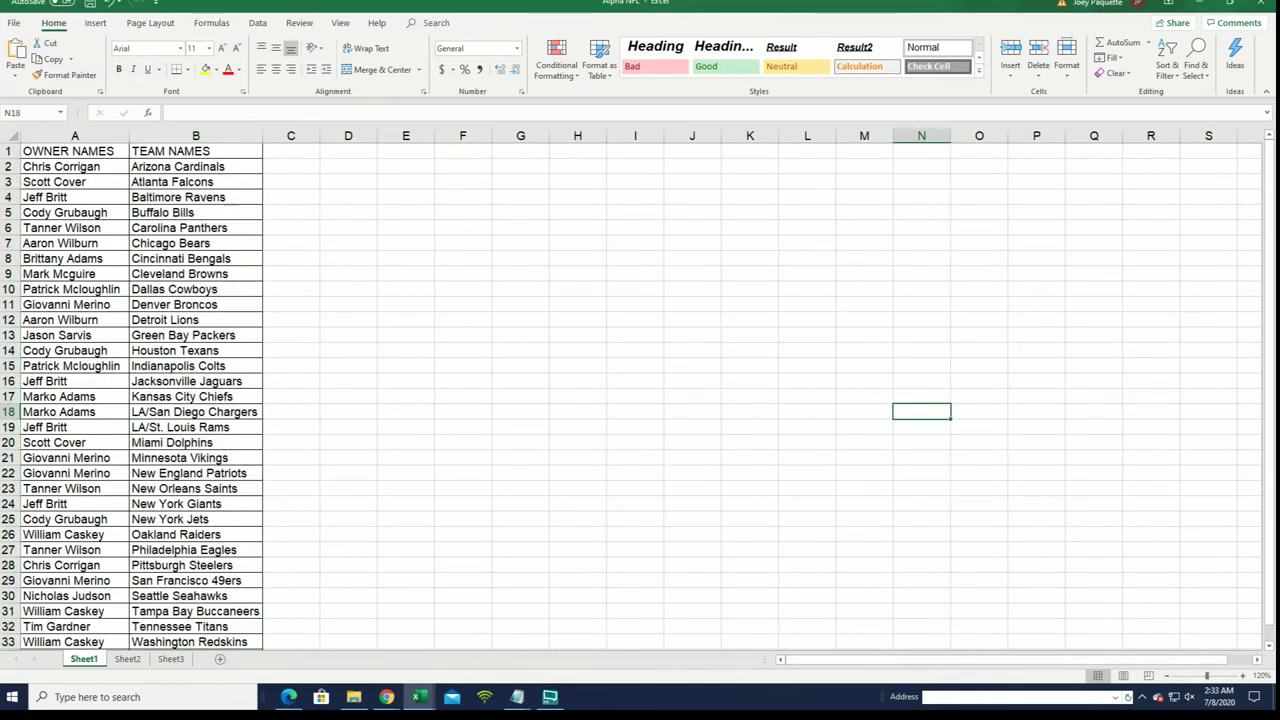